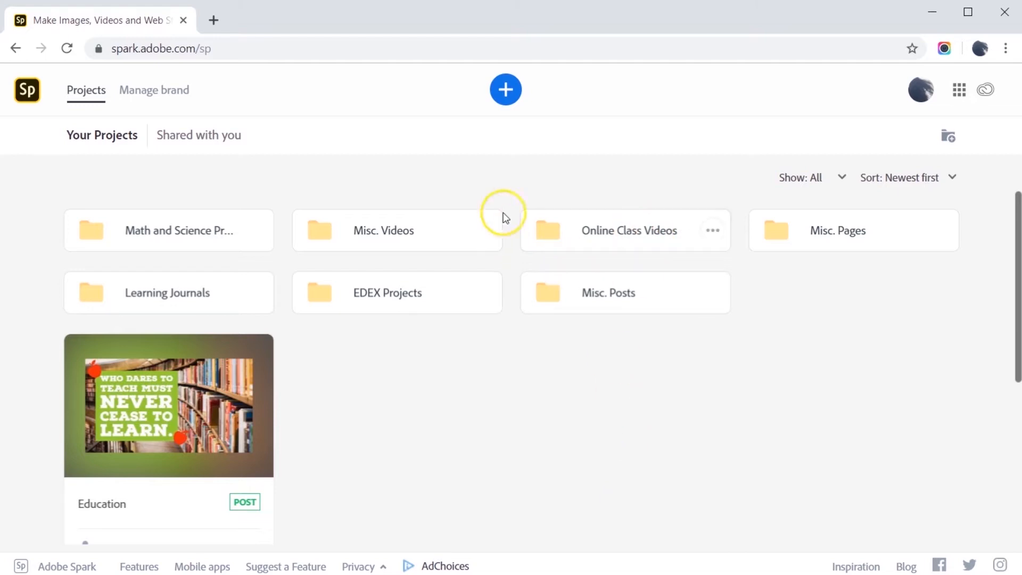
Create a new graphic post from scratch in a Standard size, skipping the choice of starting photos.
left_click(505, 89)
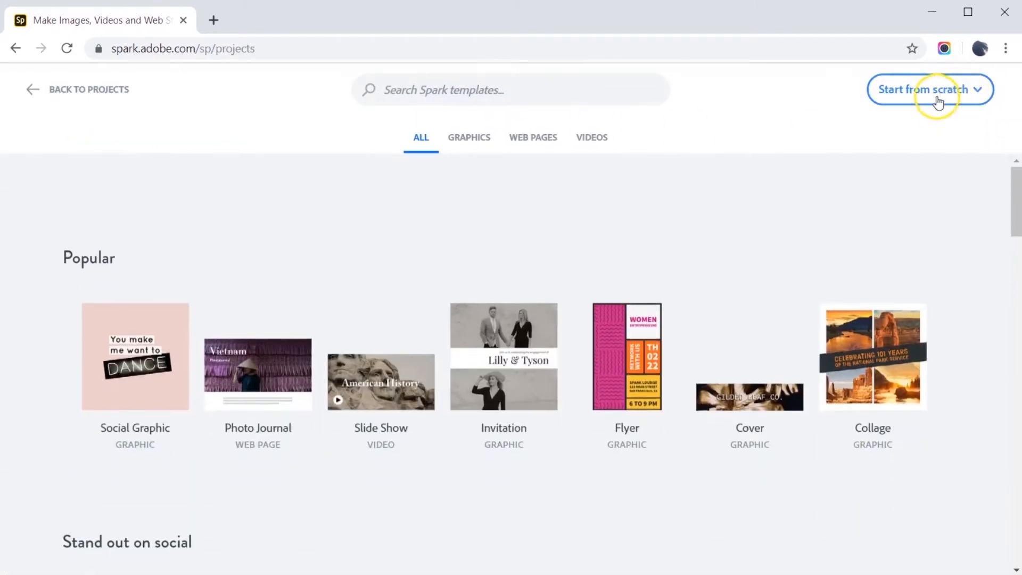
left_click(932, 99)
left_click(891, 133)
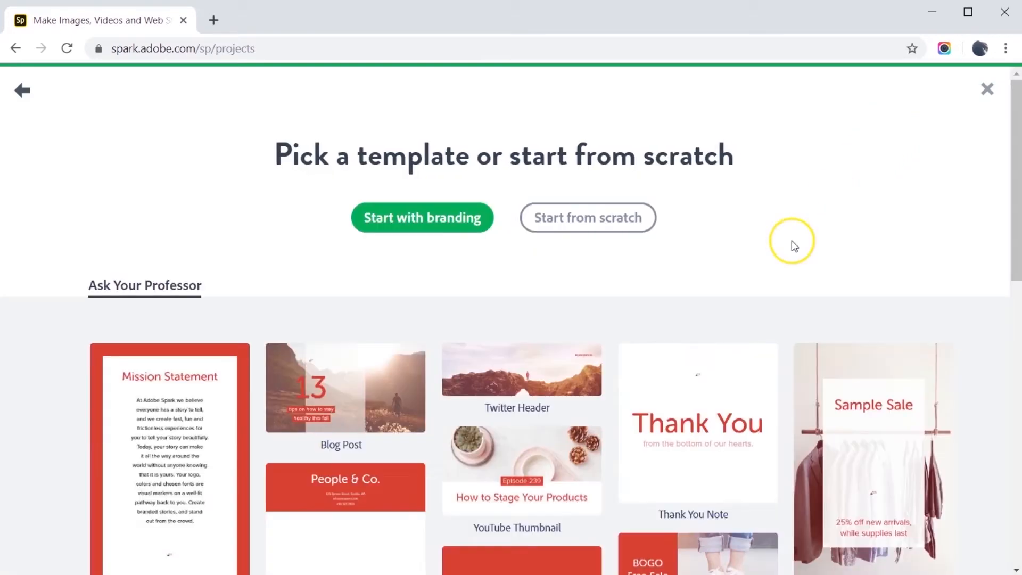
left_click(607, 217)
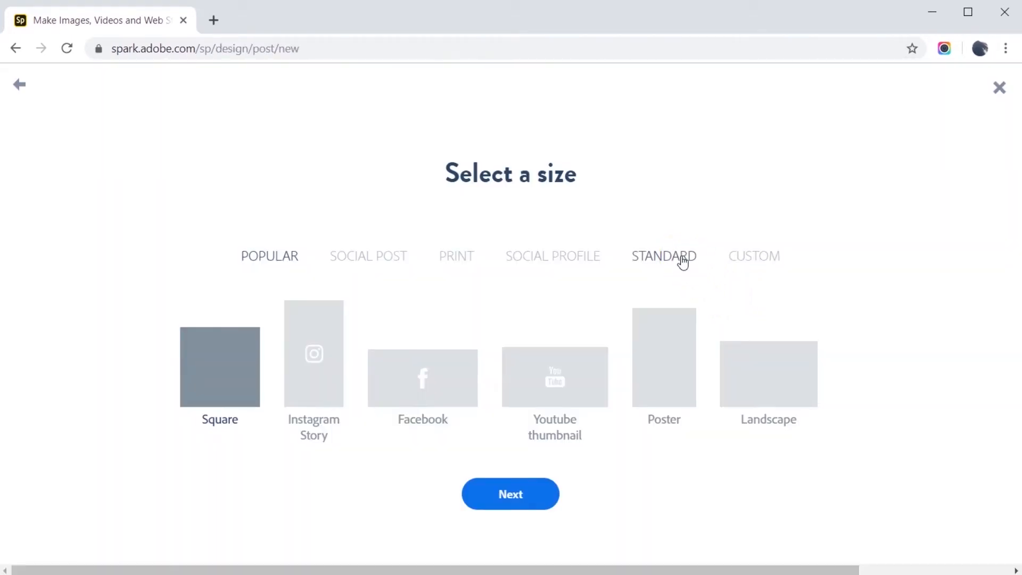
left_click(683, 258)
left_click(511, 495)
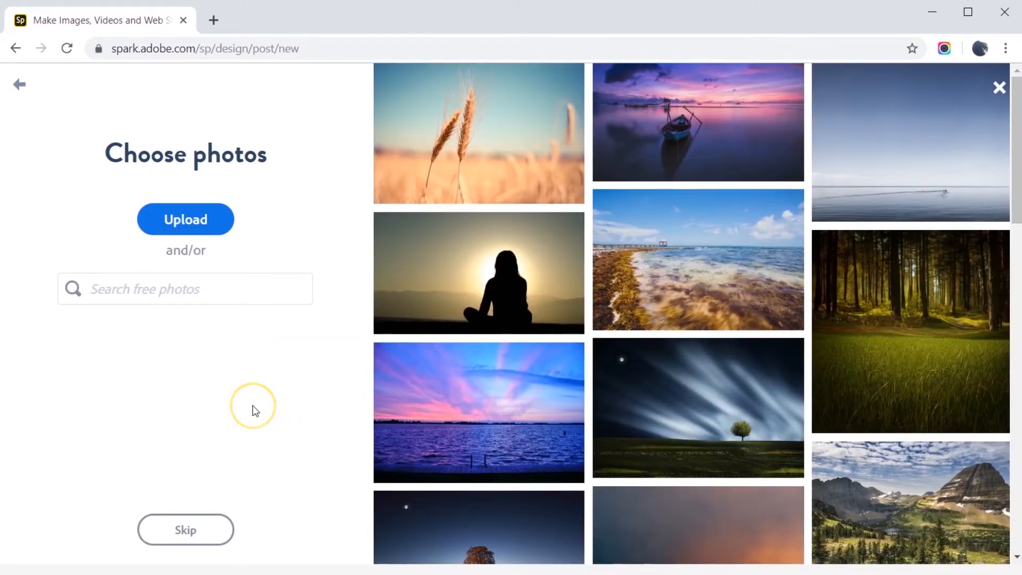
left_click(188, 529)
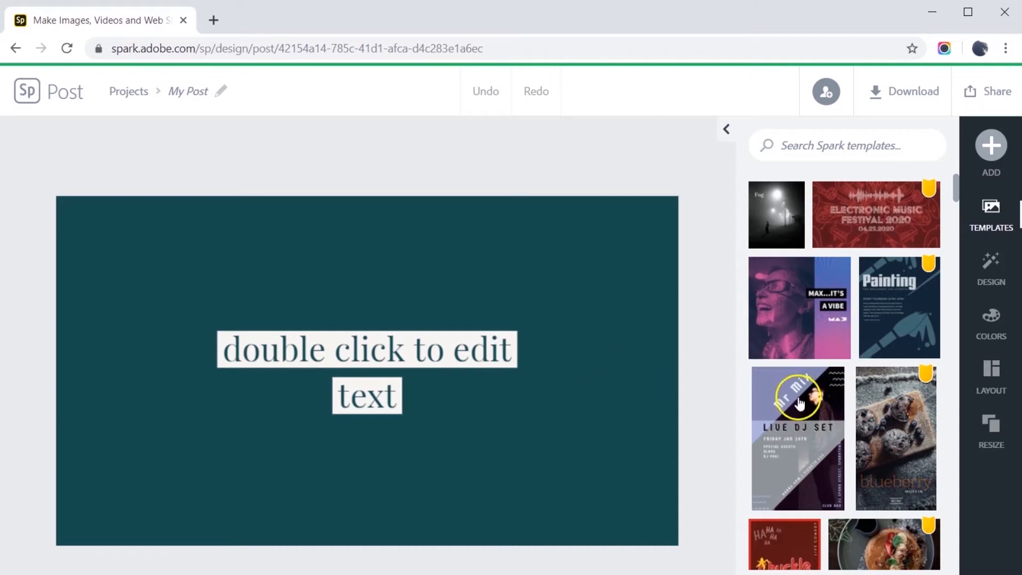
Apply a grid layout with one wide cell above two equal cells and delete the placeholder text.
left_click(991, 373)
scroll(849, 360, "down", 8)
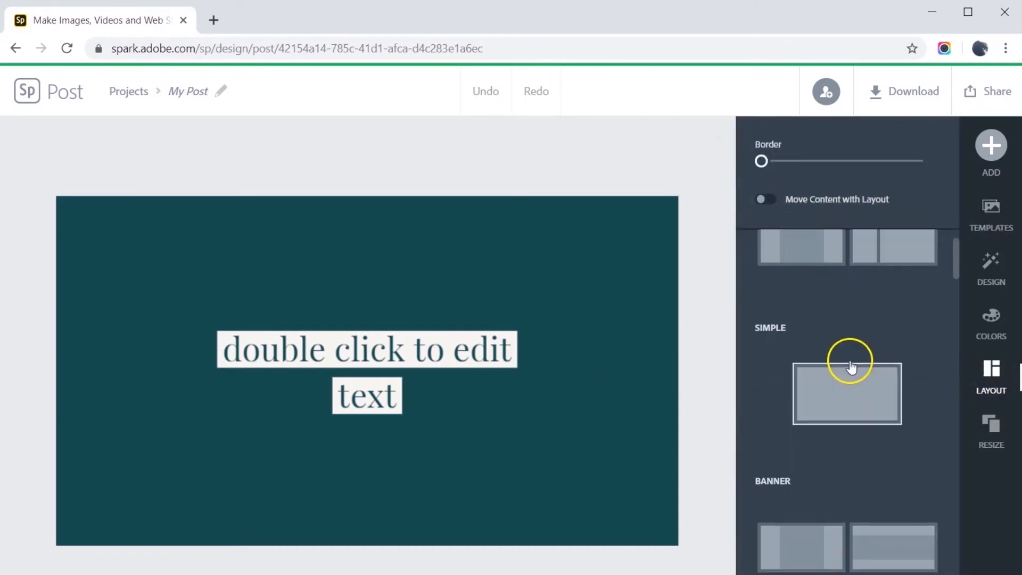
scroll(849, 360, "down", 5)
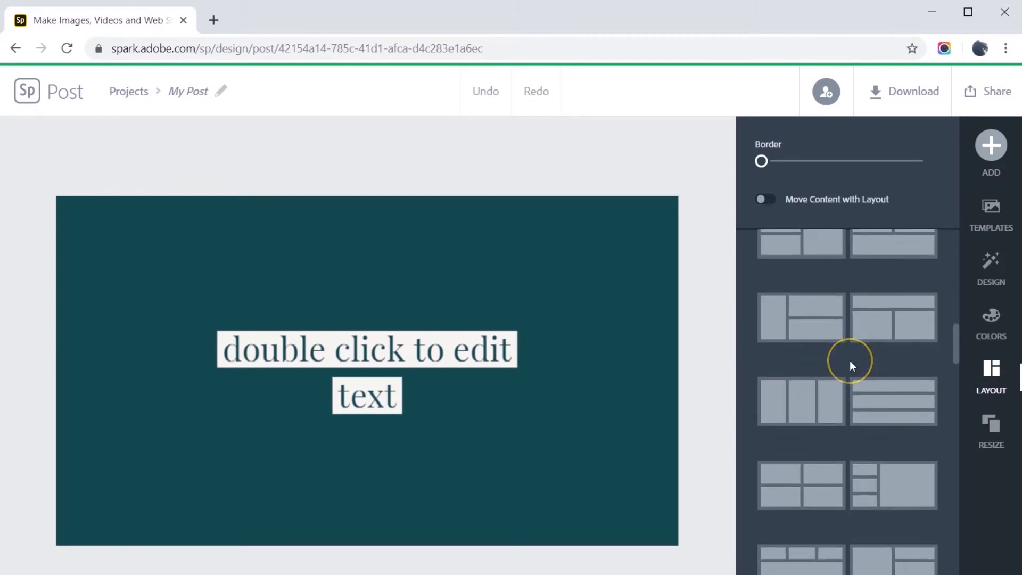
scroll(849, 365, "down", 5)
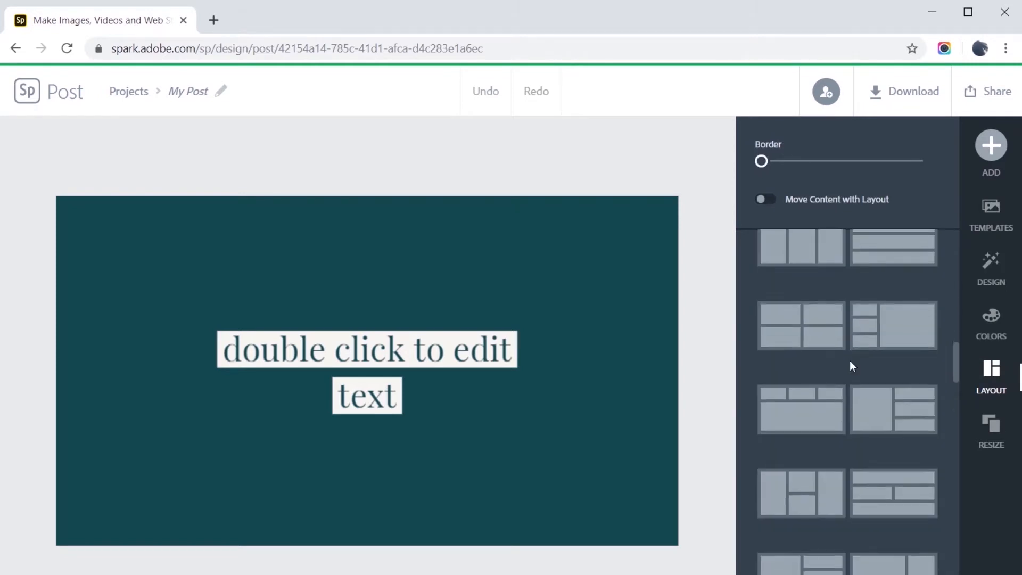
scroll(851, 365, "up", 5)
left_click(919, 327)
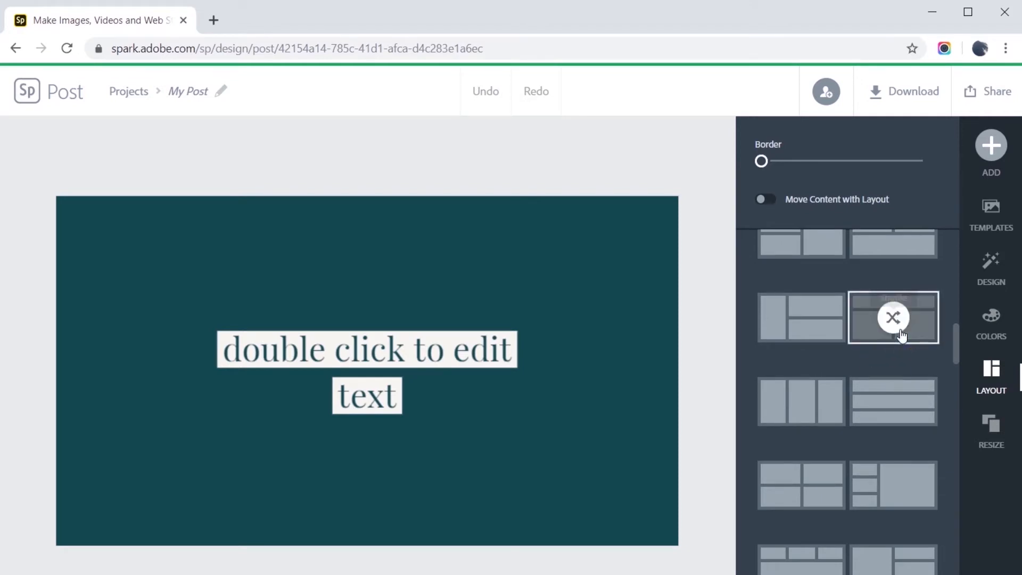
left_click(392, 340)
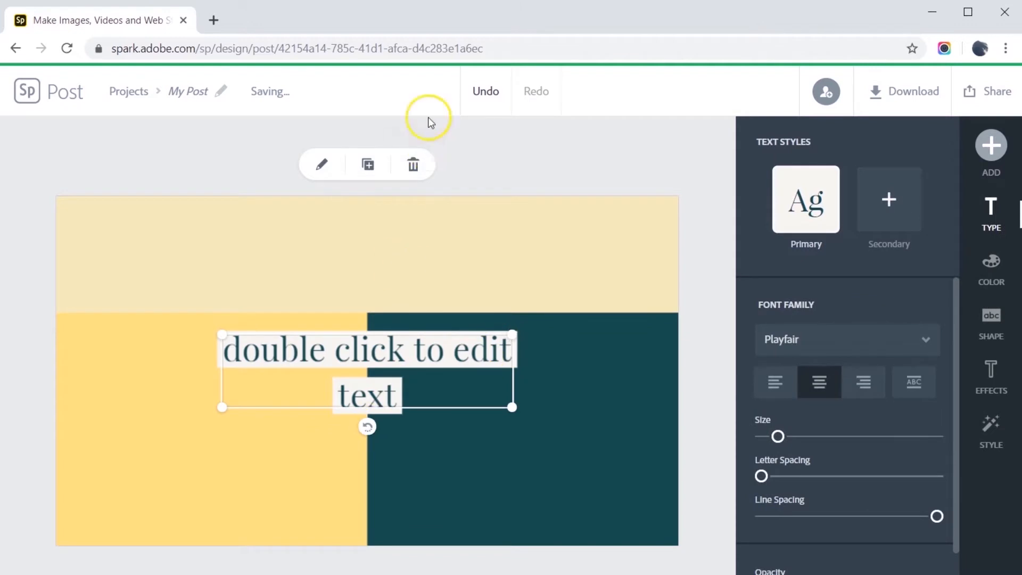
left_click(414, 165)
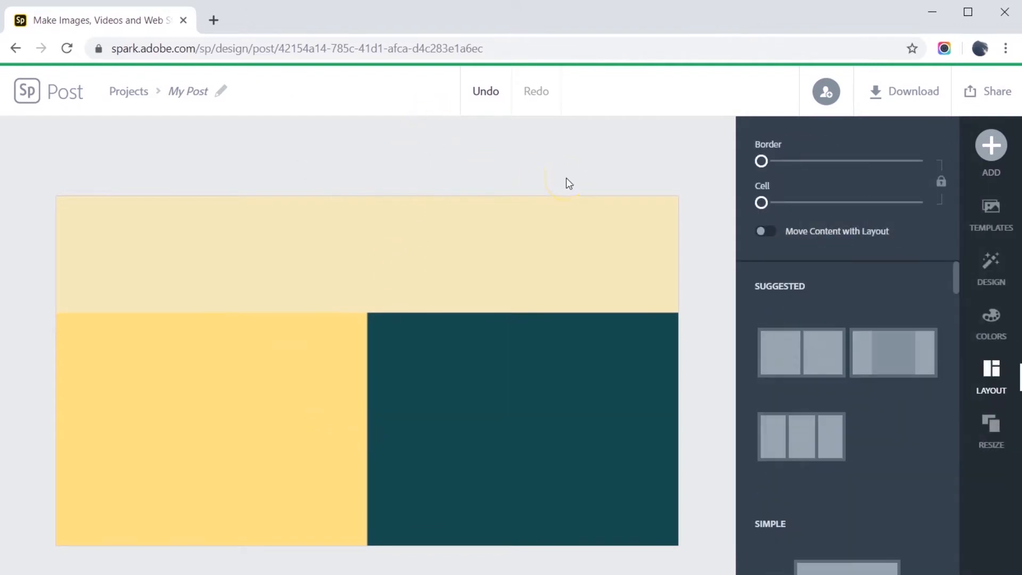
Fill the yellow cell with the classroom teacher photo from the Spark Post Images folder in Creative Cloud.
left_click(202, 421)
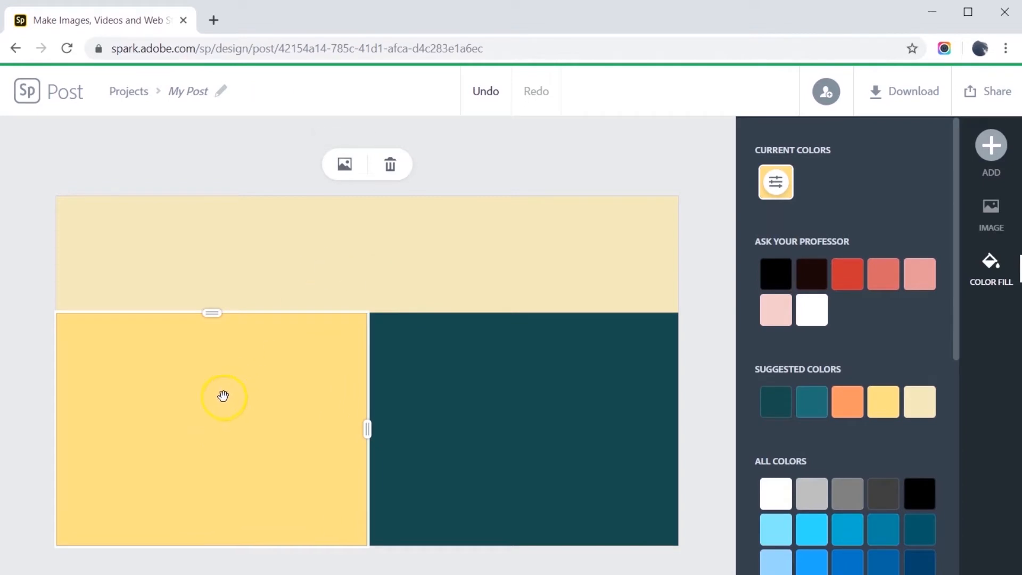
left_click(345, 164)
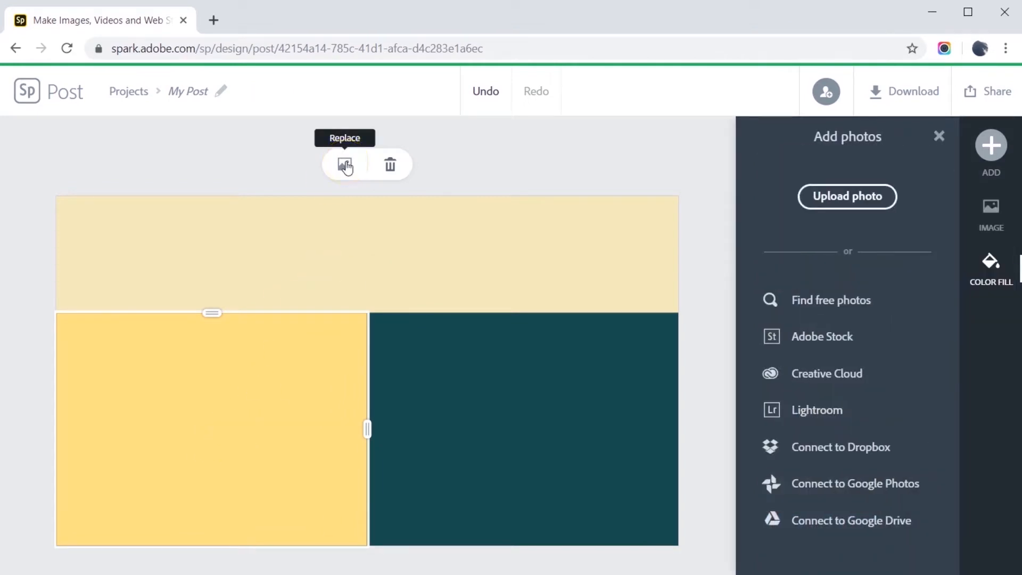
left_click(830, 383)
left_click(831, 323)
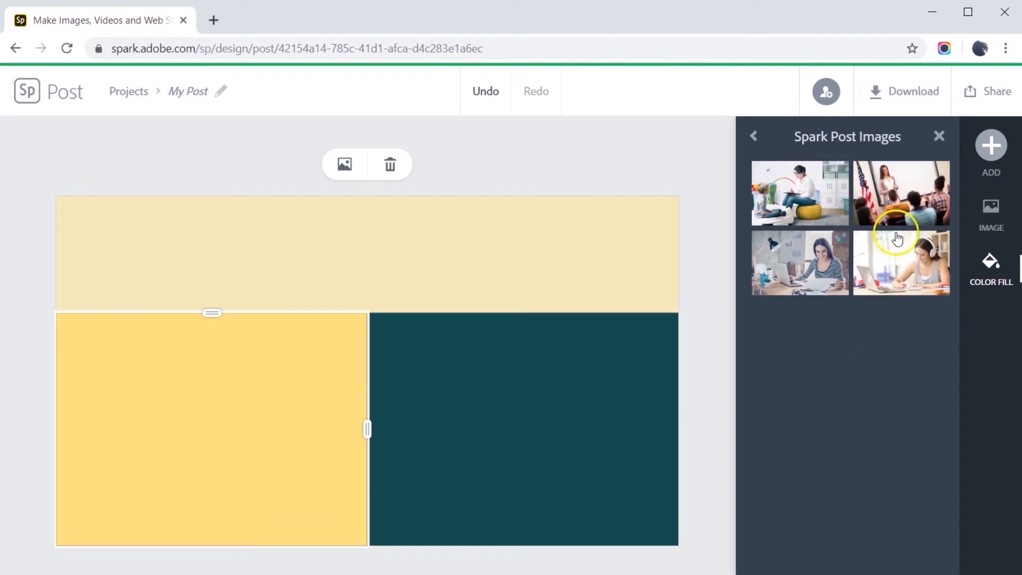
left_click(908, 203)
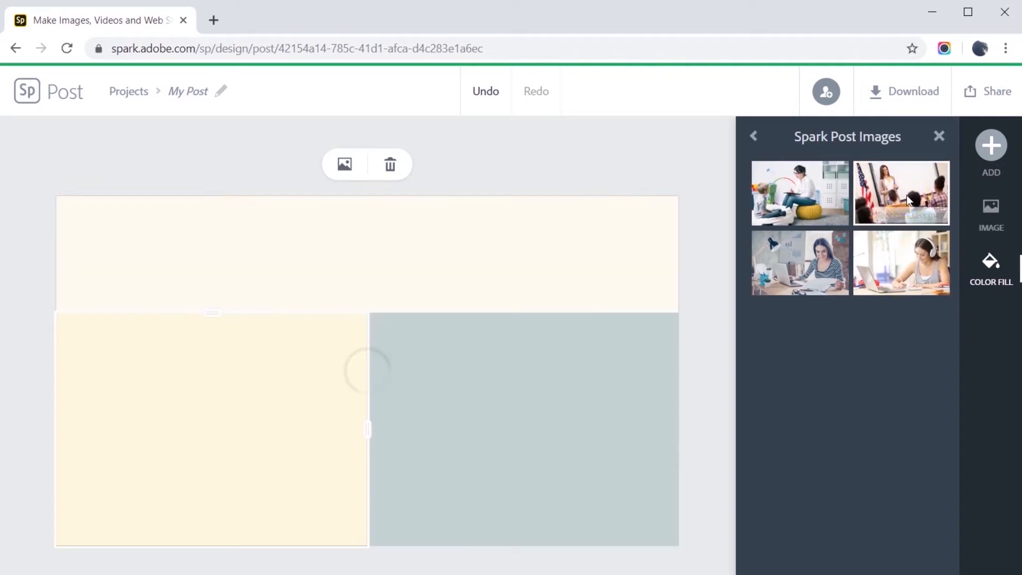
Fill the dark teal cell with the photo of the woman in a striped shirt from Creative Cloud's Spark Post Images folder.
left_click(500, 402)
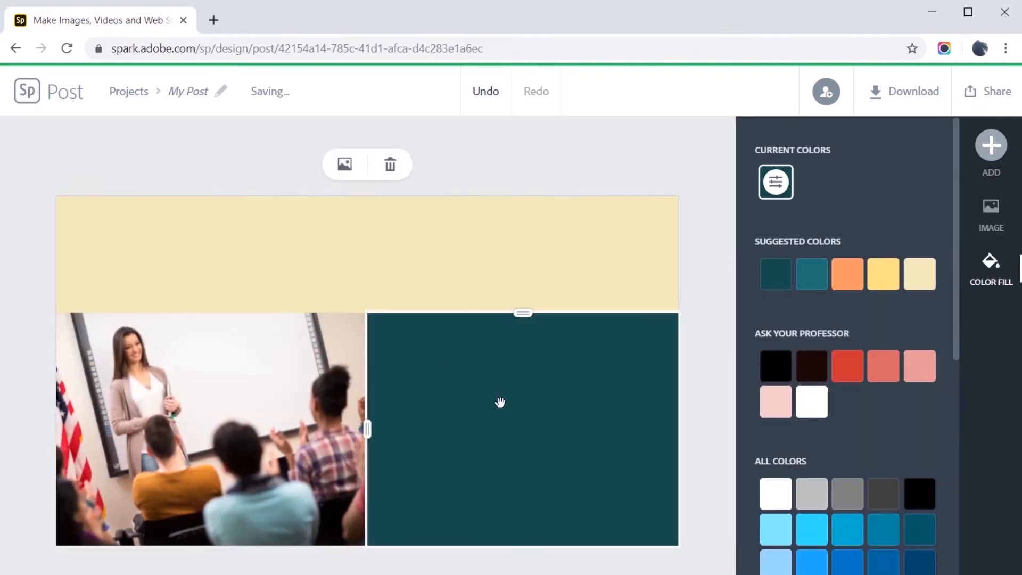
left_click(344, 164)
left_click(833, 376)
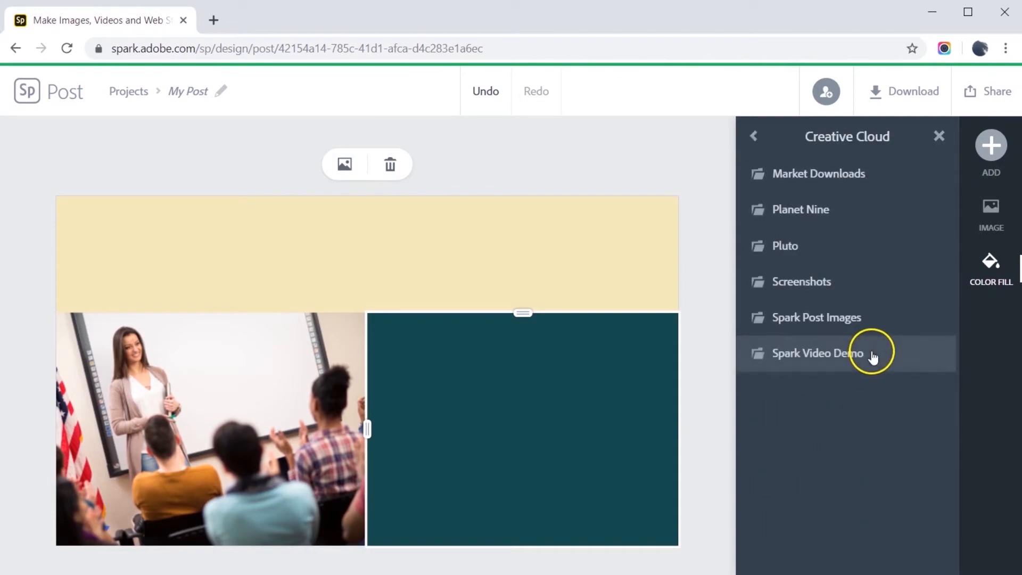
left_click(847, 321)
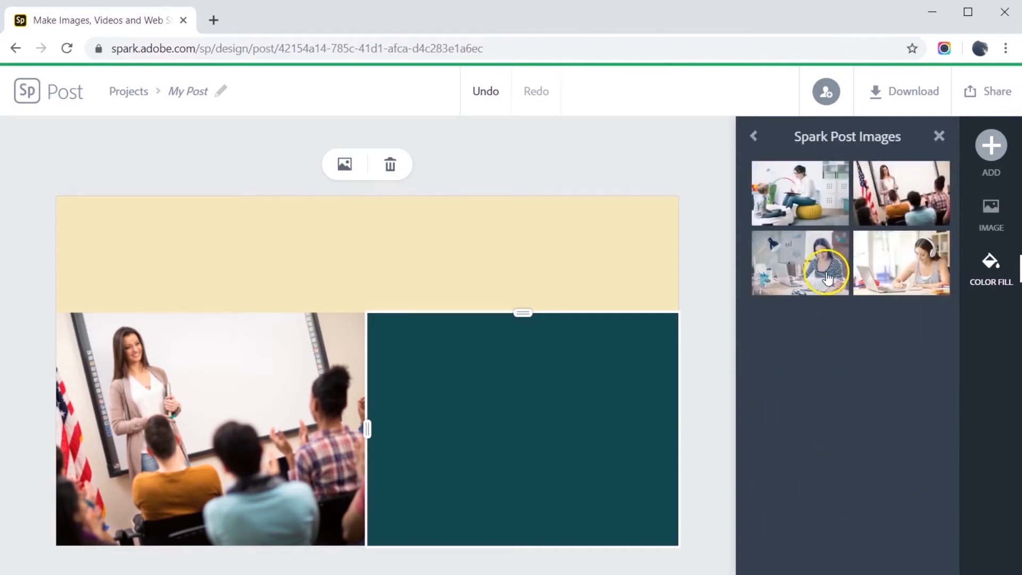
left_click(826, 269)
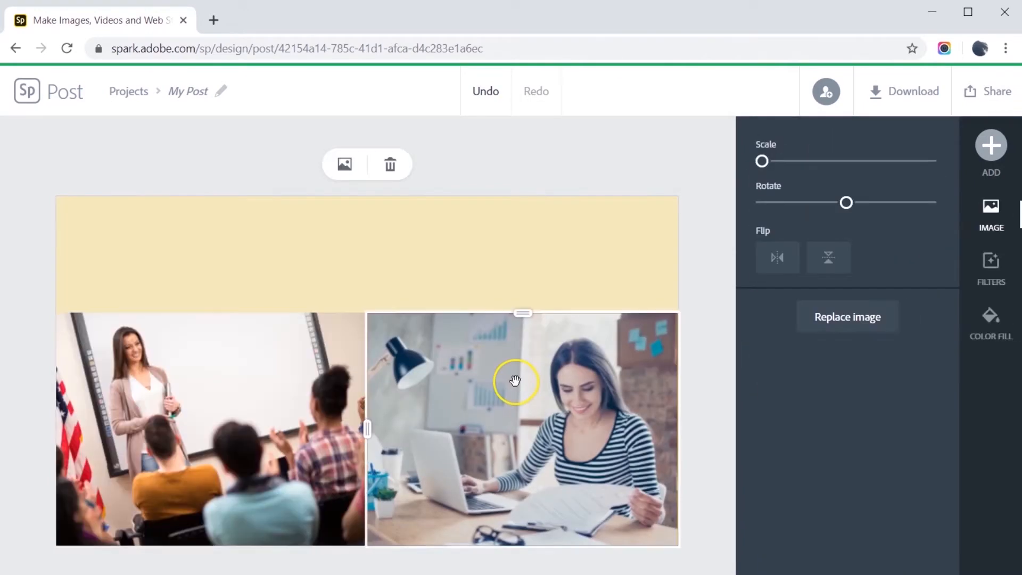
Try rotating and repositioning the classroom photo within its cell, and undo those adjustments.
left_click(248, 396)
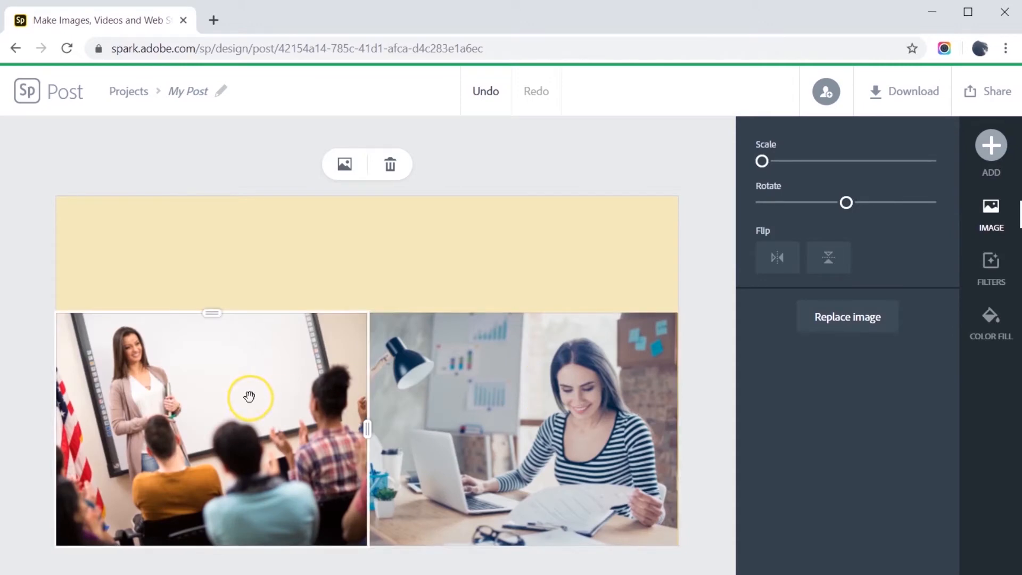
left_click(360, 215)
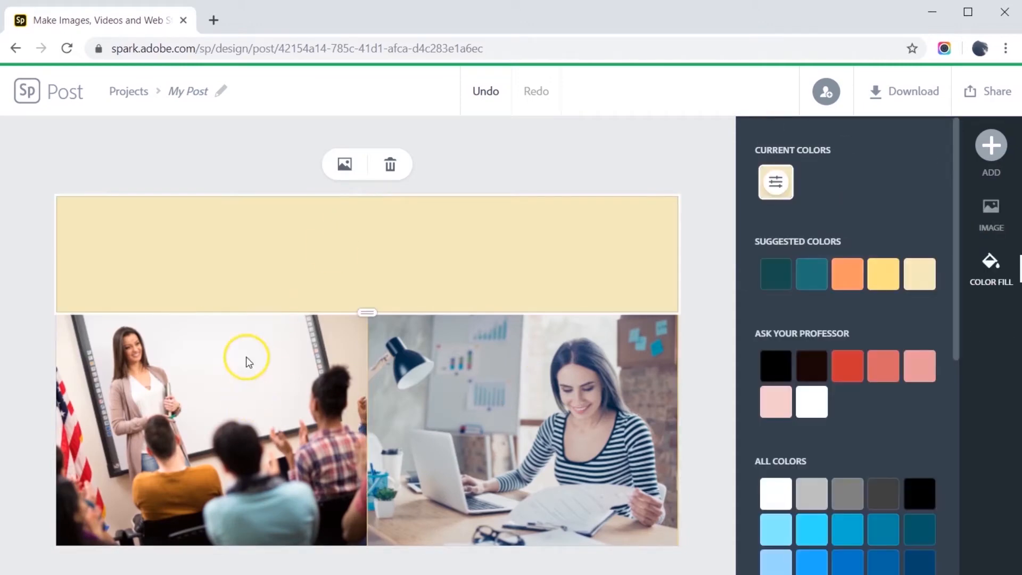
left_click(240, 373)
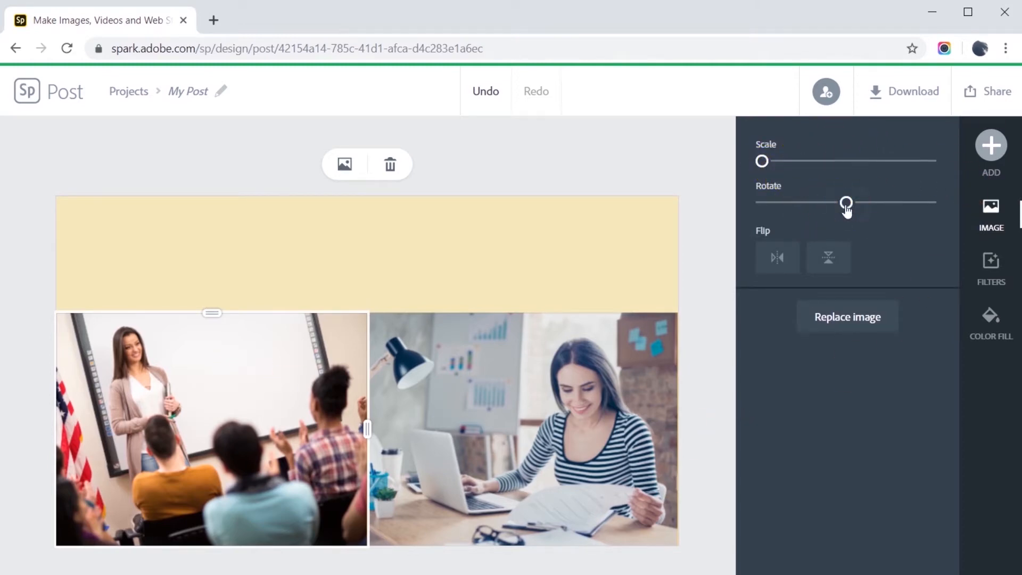
left_click_drag(846, 206, 850, 209)
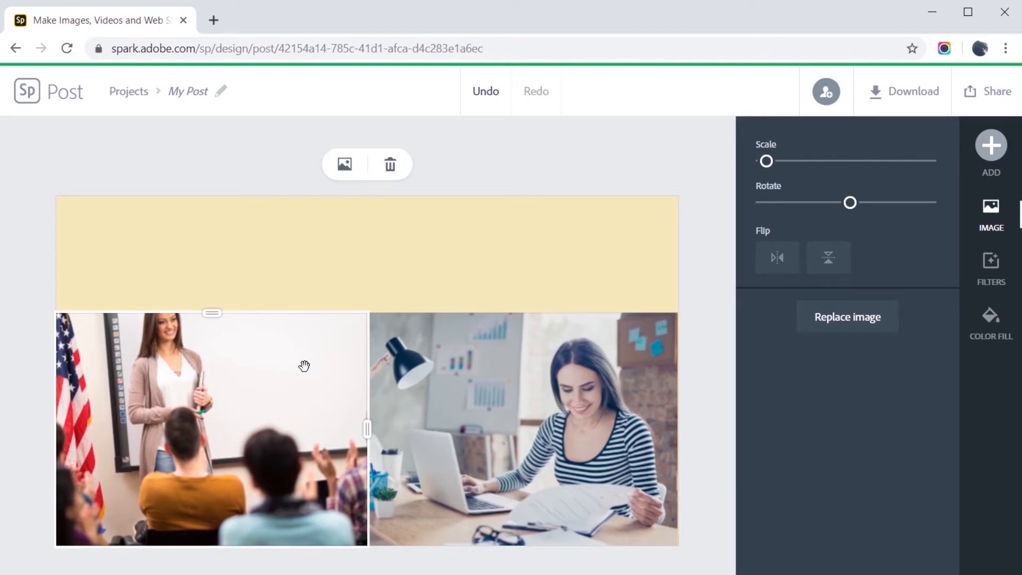
left_click_drag(176, 334, 203, 339)
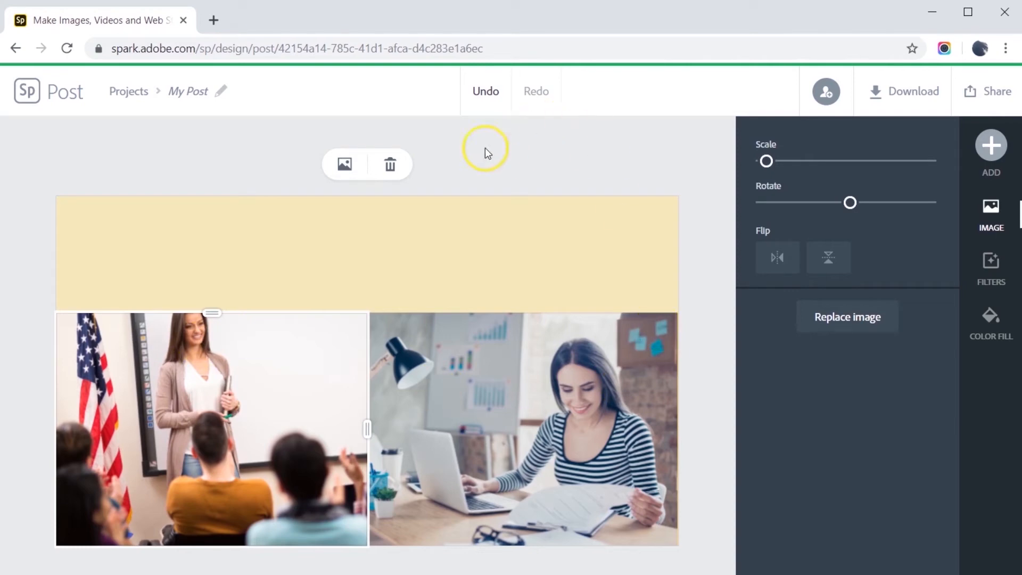
left_click(485, 94)
left_click(486, 95)
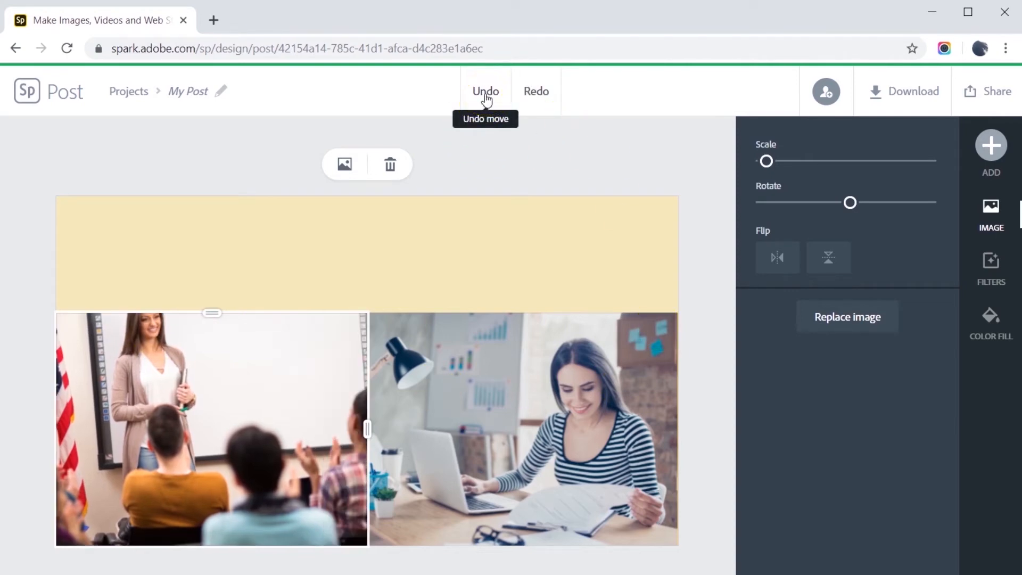
left_click(486, 94)
Rotate the classroom photo slightly clockwise to straighten the whiteboard.
left_click_drag(845, 206, 849, 205)
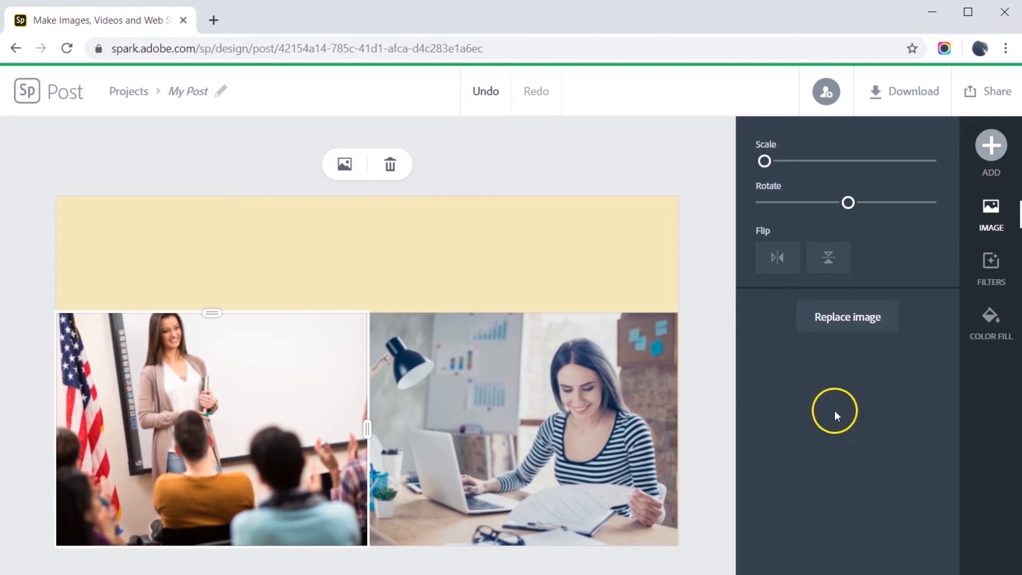
left_click(834, 410)
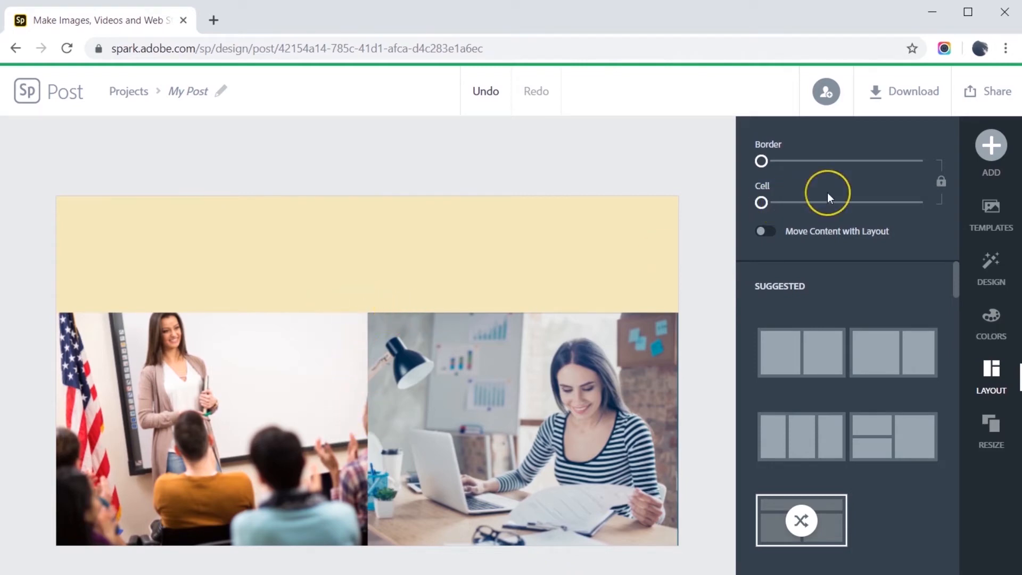
Add a thin border around the canvas and between the cells, and select it to show its color options.
left_click_drag(842, 202, 746, 217)
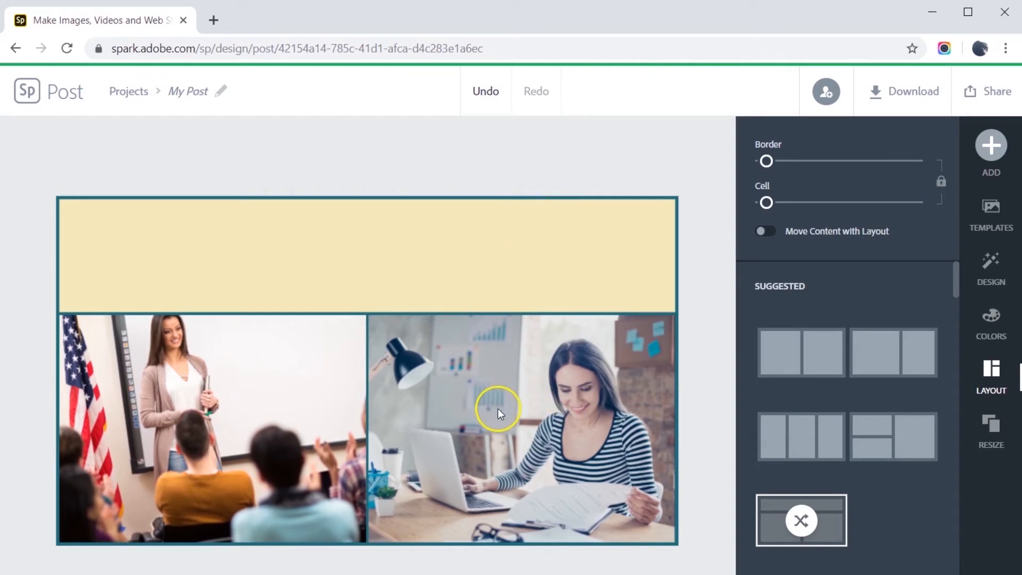
left_click(673, 311)
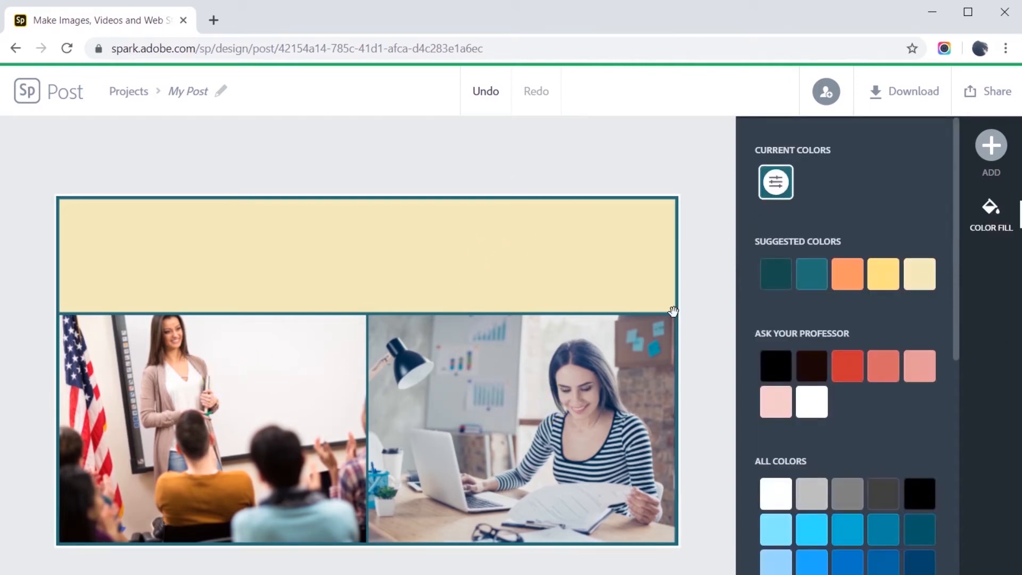
Add a new text from scratch reading "Who dares to teach must never cease to learn.".
left_click(354, 265)
left_click(990, 144)
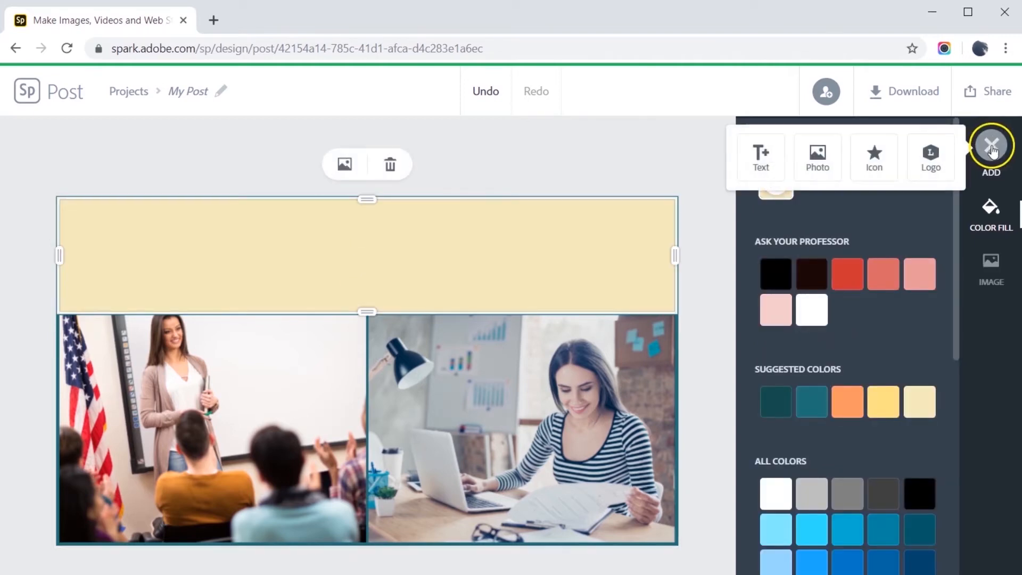
left_click(761, 155)
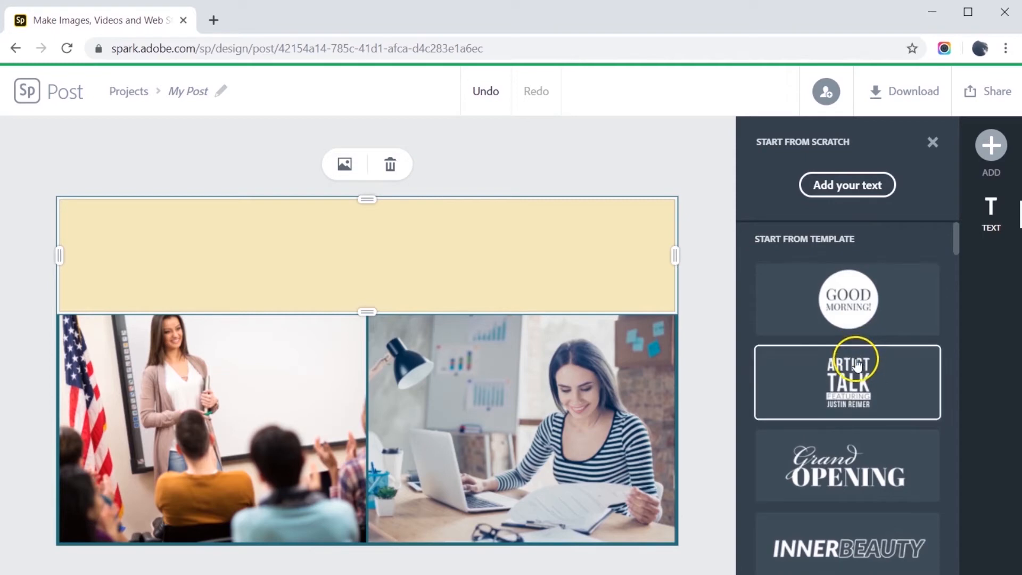
scroll(854, 362, "down", 3)
scroll(855, 354, "down", 8)
scroll(846, 340, "up", 12)
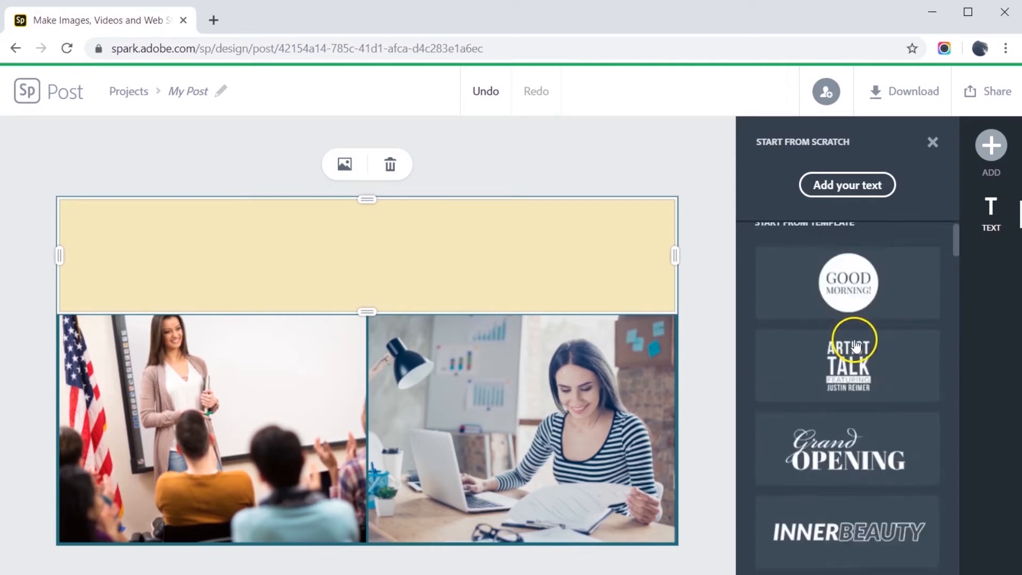
left_click(849, 197)
type("Who ")
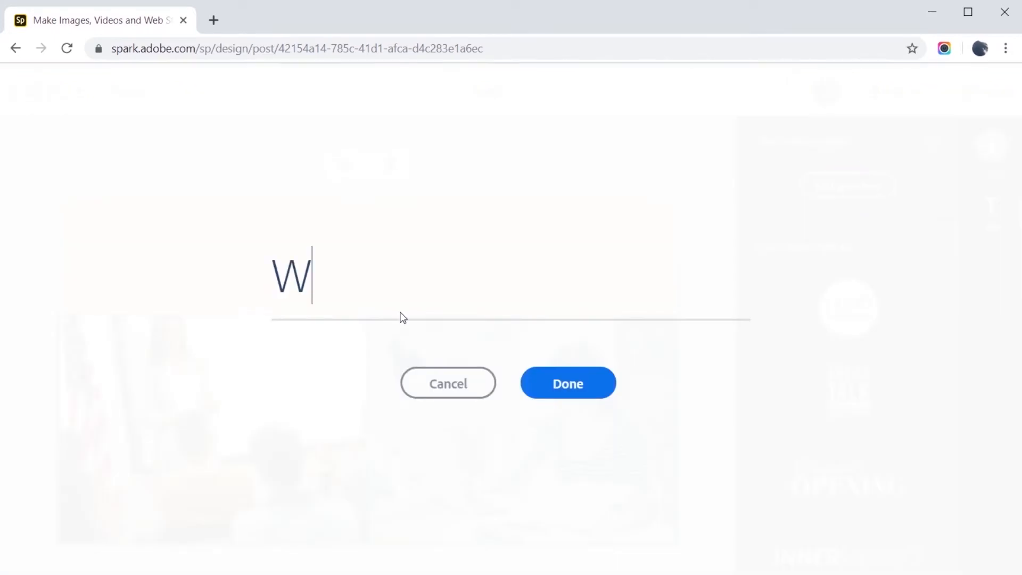
type("dares to teach must never cease to learn.")
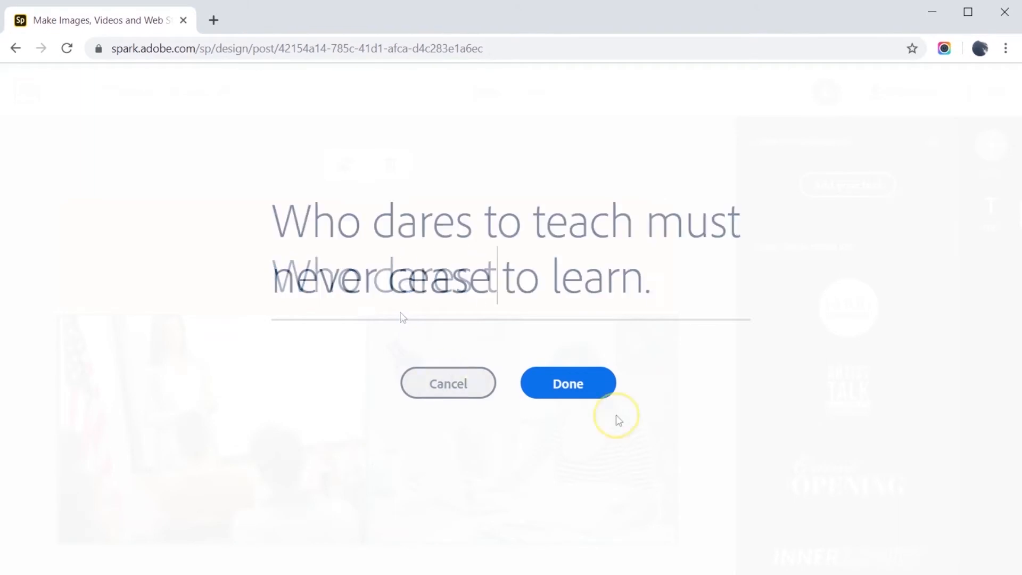
left_click(574, 393)
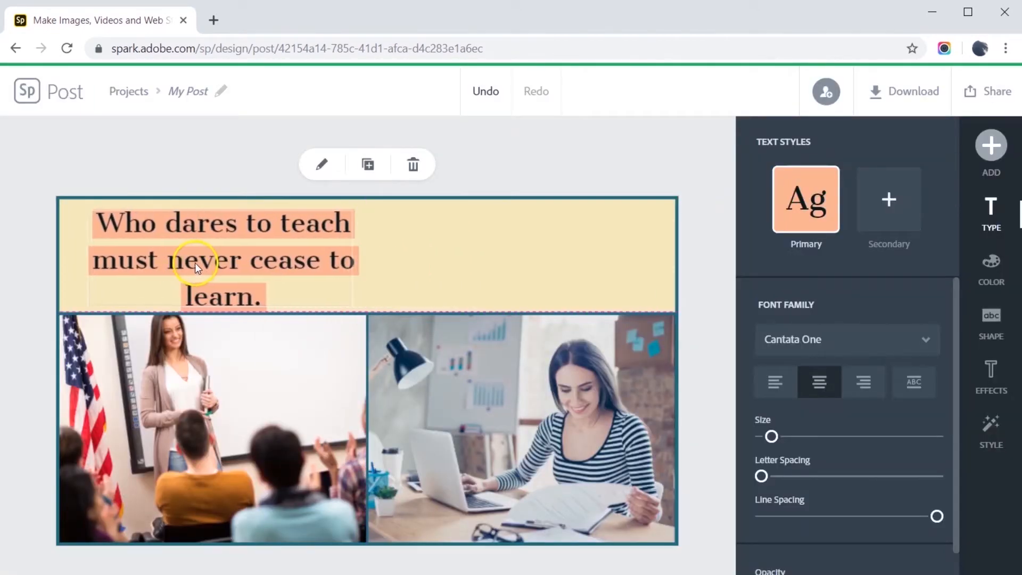
Enlarge the quotation to span the top cell on two lines and set its font to Nexa Rust Slab Black.
left_click_drag(343, 308, 657, 296)
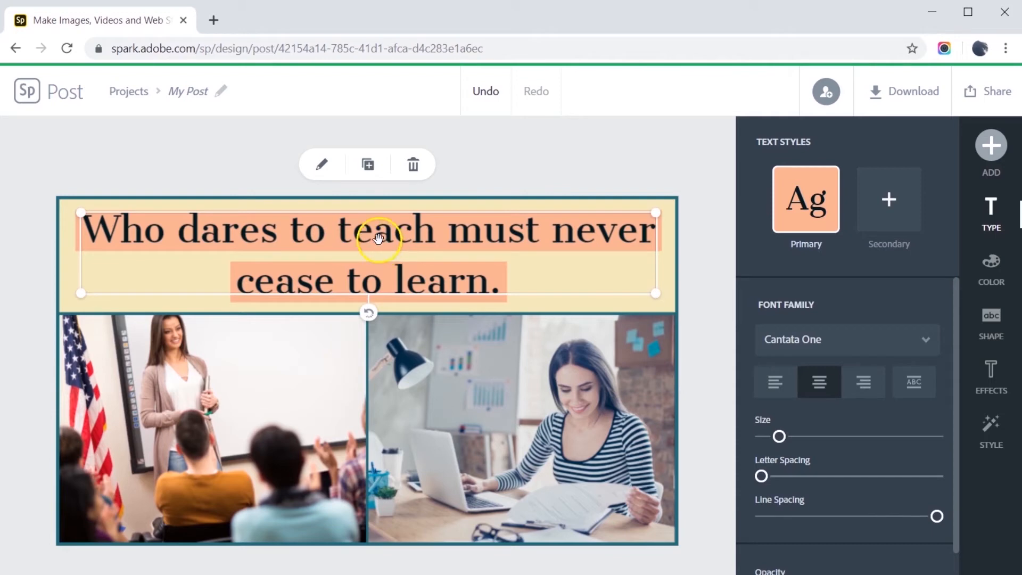
left_click(929, 347)
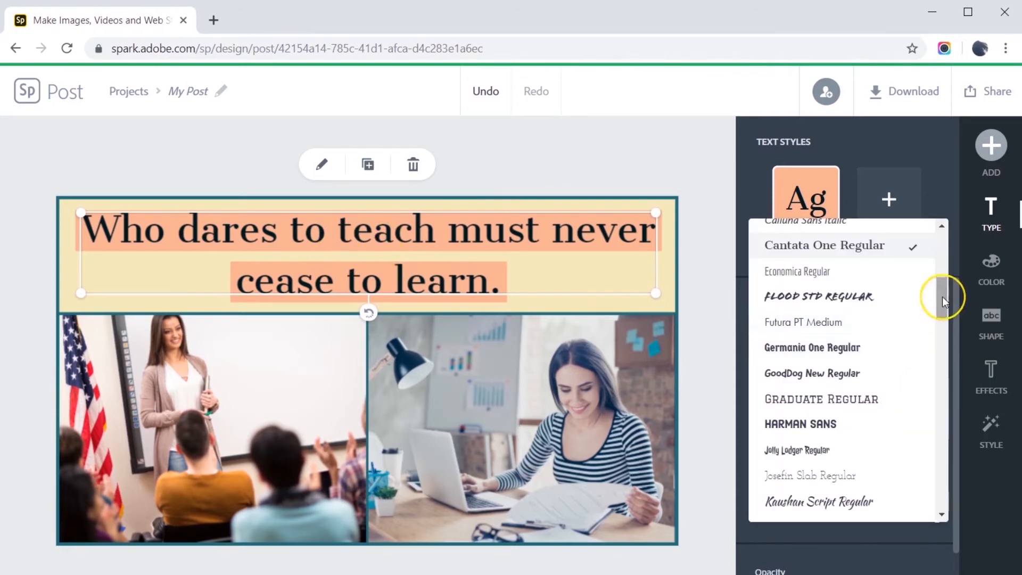
left_click_drag(942, 296, 942, 350)
left_click(807, 375)
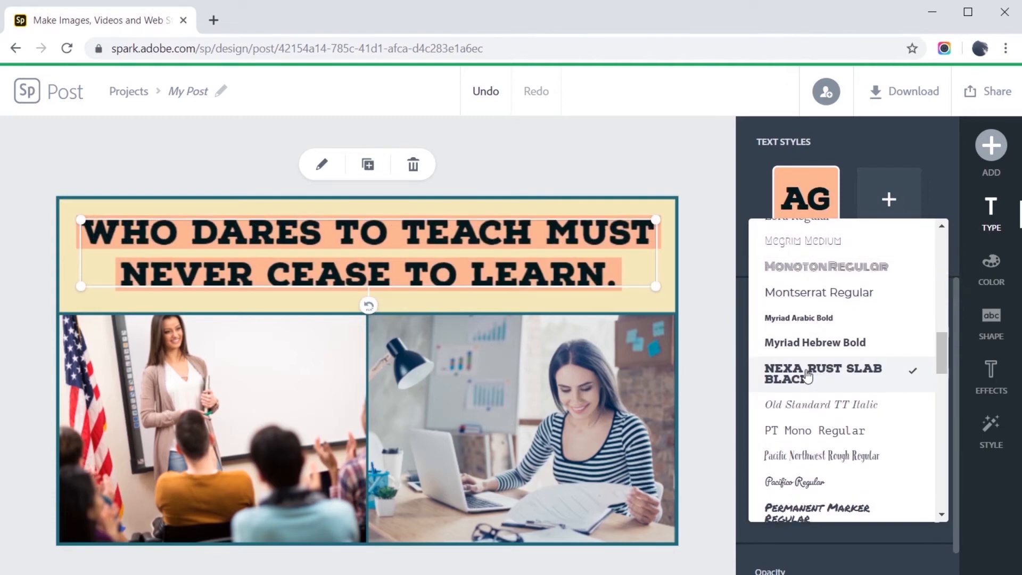
left_click(456, 298)
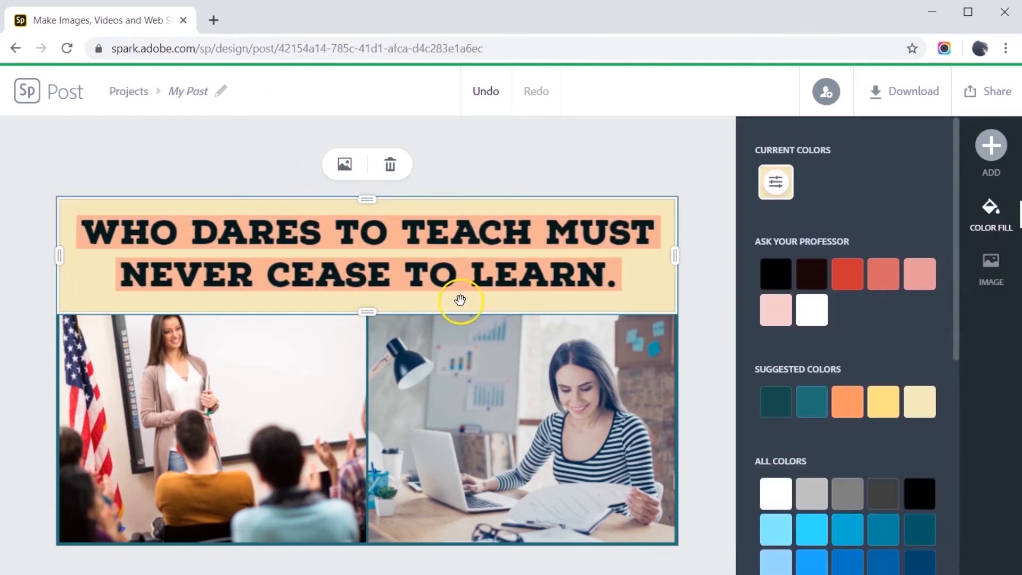
left_click(650, 290)
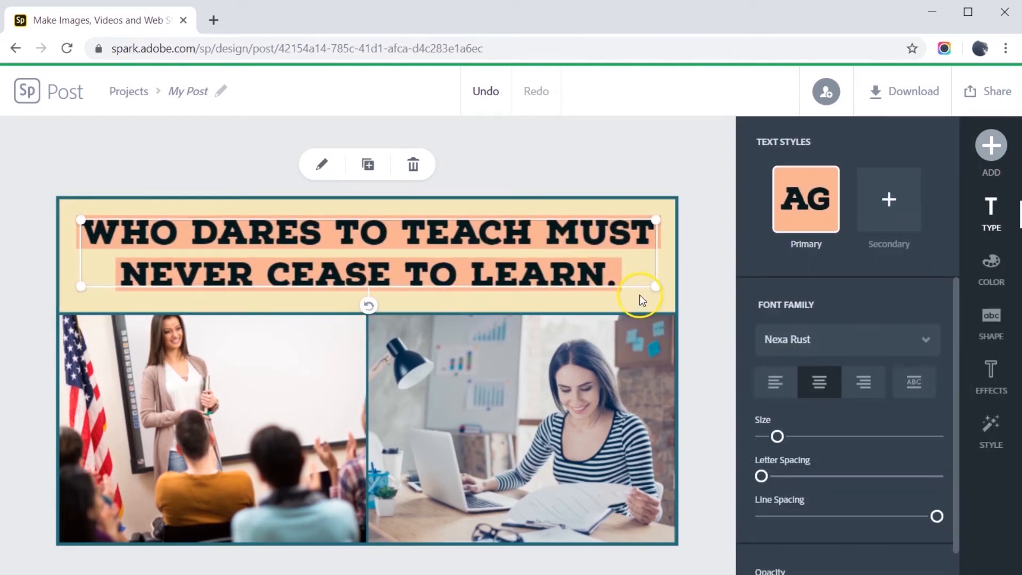
Fill the top cell with a medium blue sampled from the woman-at-laptop photo using the eyedropper.
left_click(643, 300)
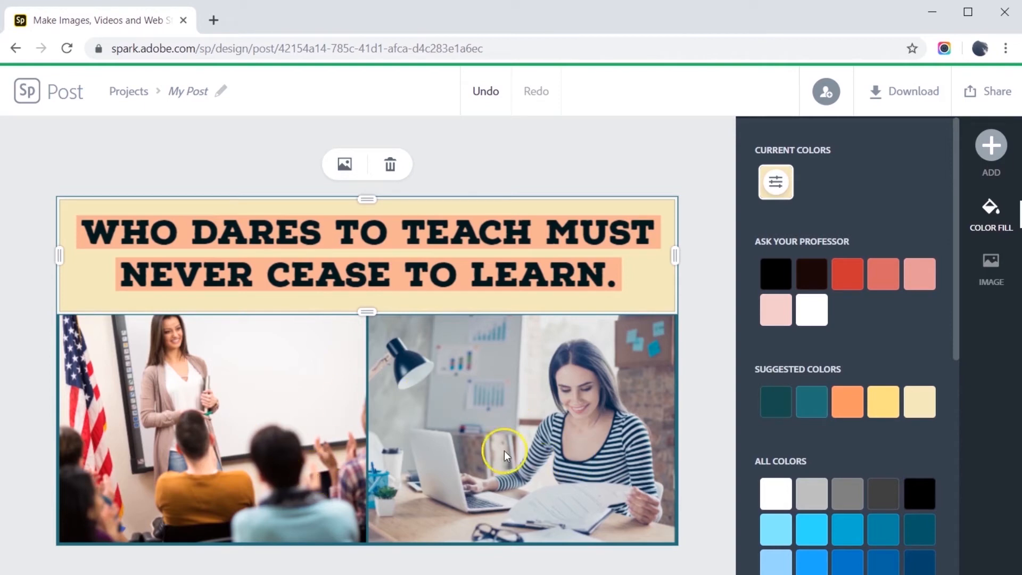
left_click(776, 403)
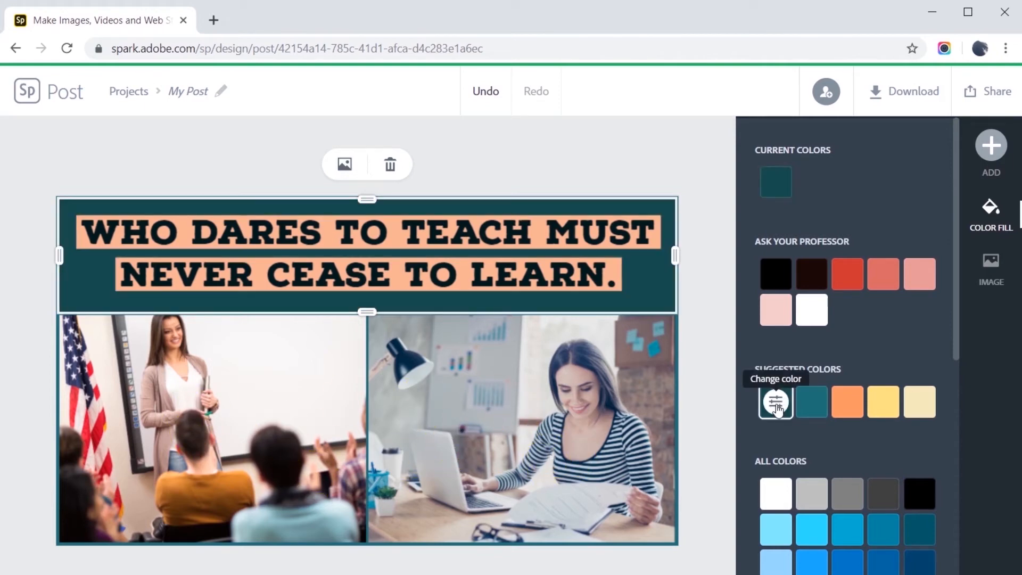
left_click(776, 404)
left_click(777, 408)
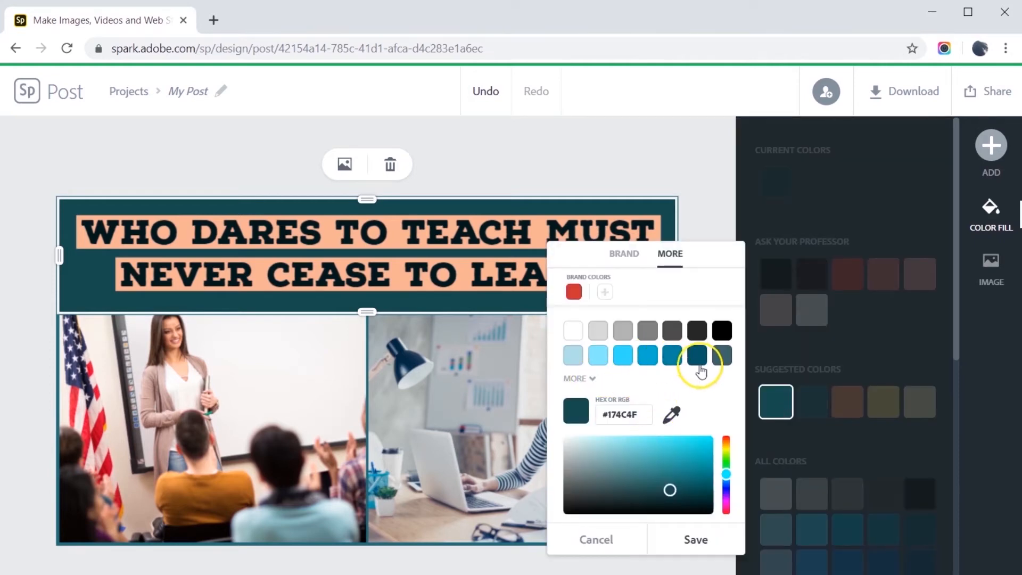
left_click(672, 414)
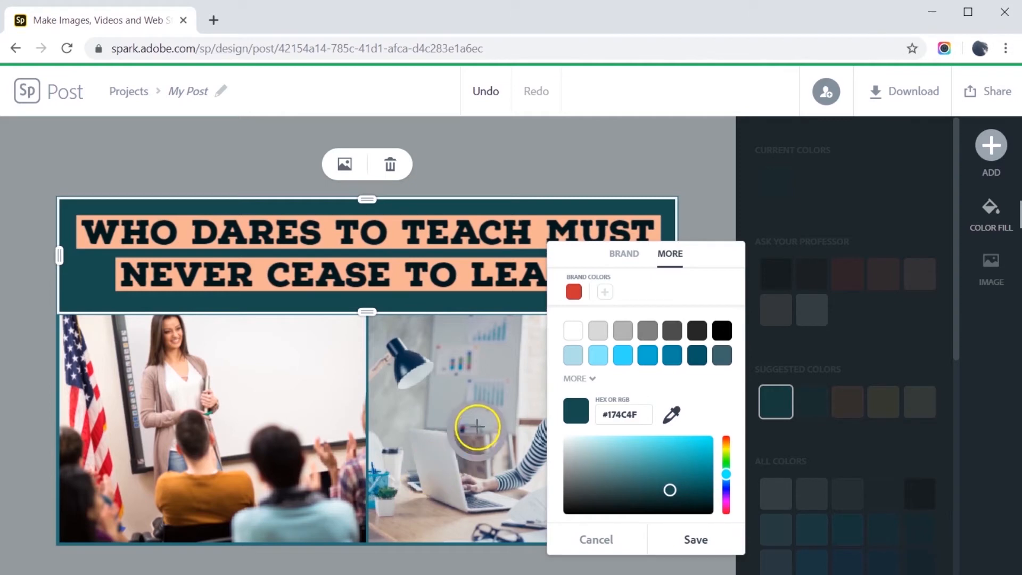
left_click(371, 502)
left_click(410, 315)
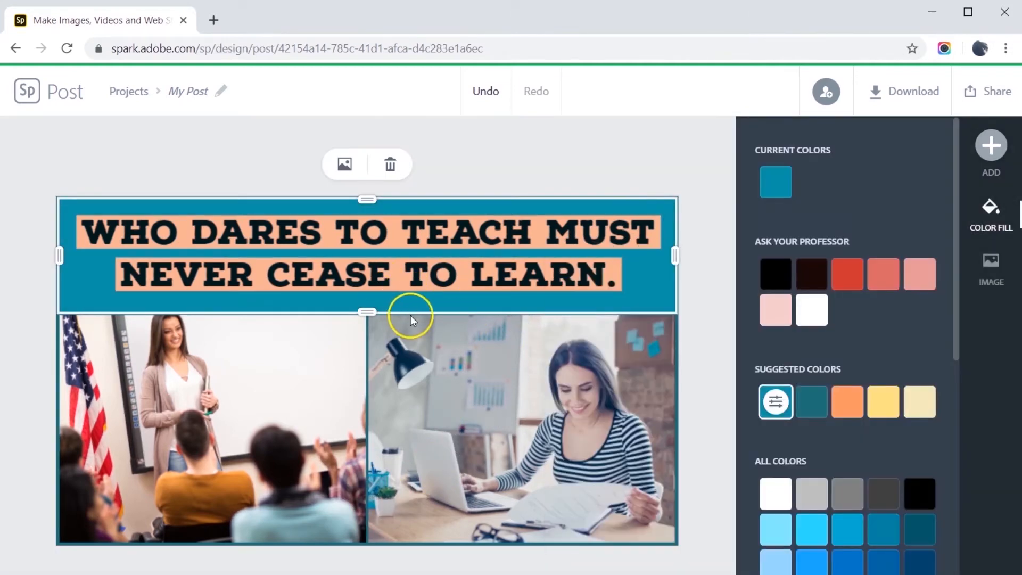
Recolor the quotation to dark gray lettering on a very light gray background.
left_click(429, 282)
scroll(899, 335, "down", 5)
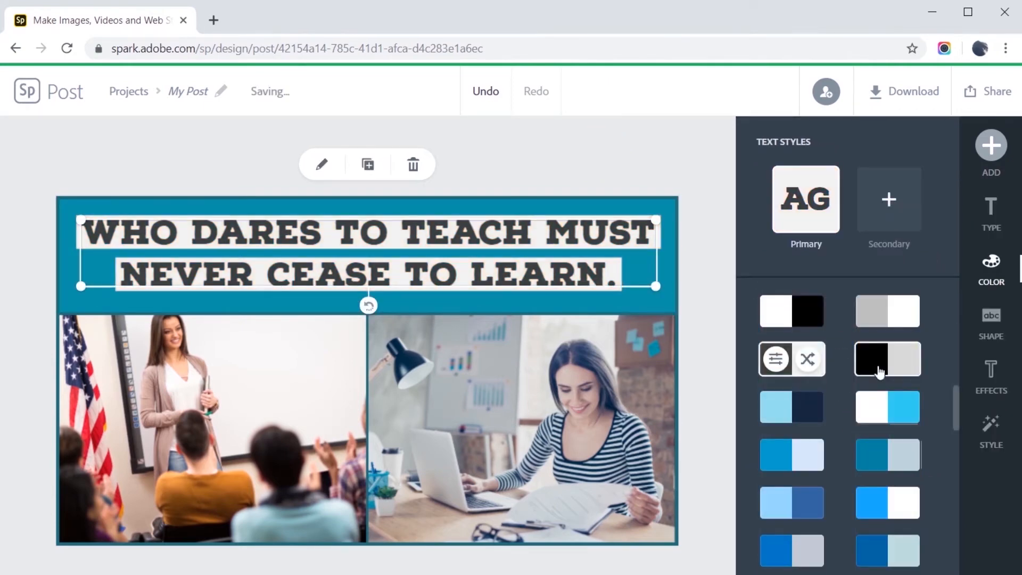
left_click(851, 394)
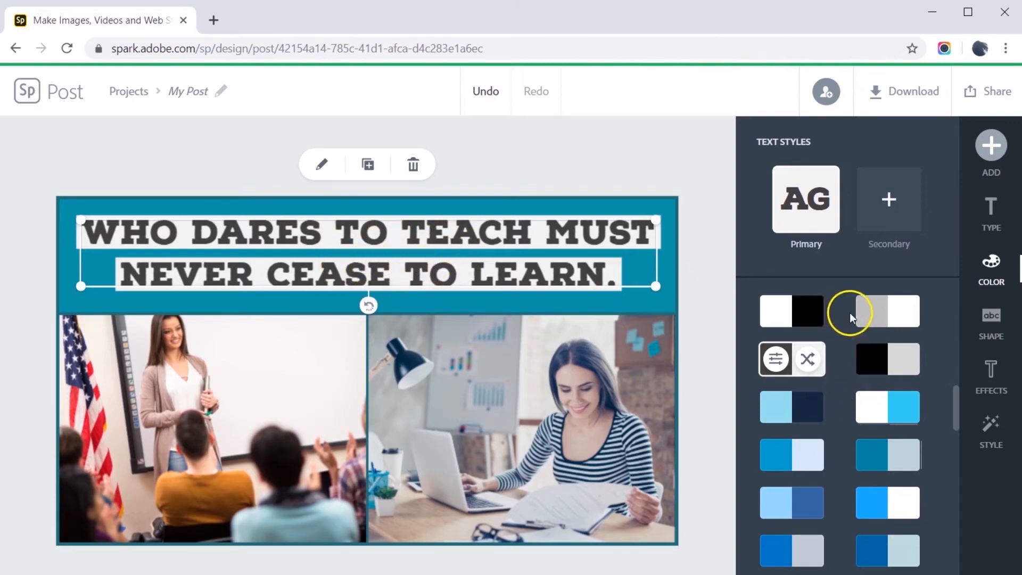
Change the shape behind the quotation to a solid pill and reduce its padding to the minimum.
left_click(991, 323)
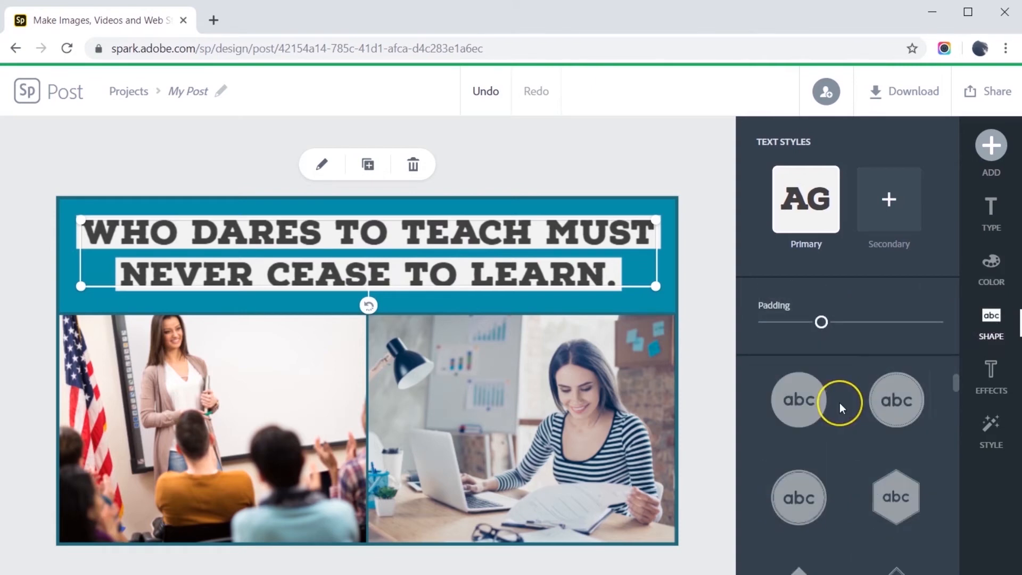
scroll(841, 408, "down", 3)
scroll(840, 408, "down", 3)
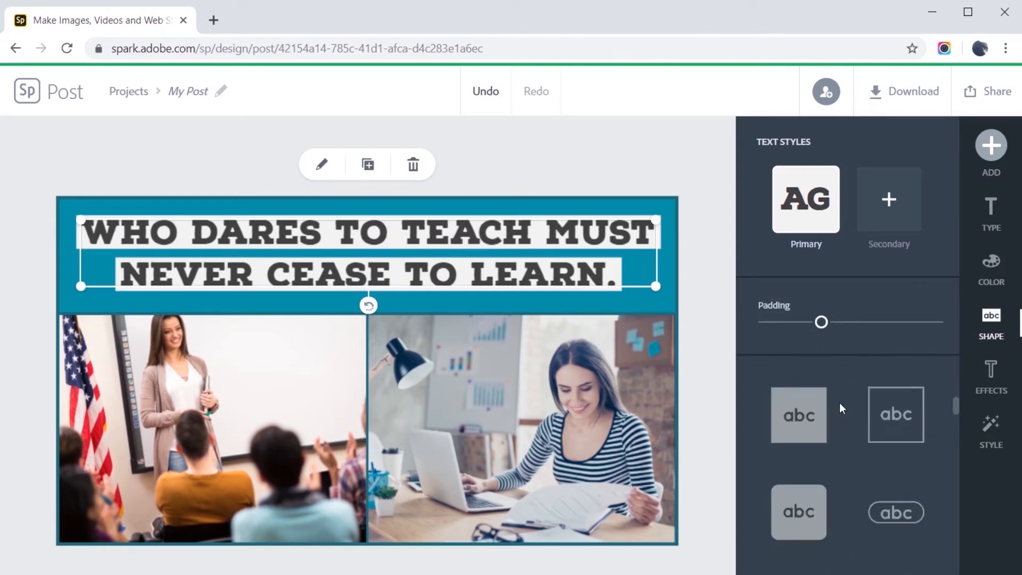
left_click(791, 418)
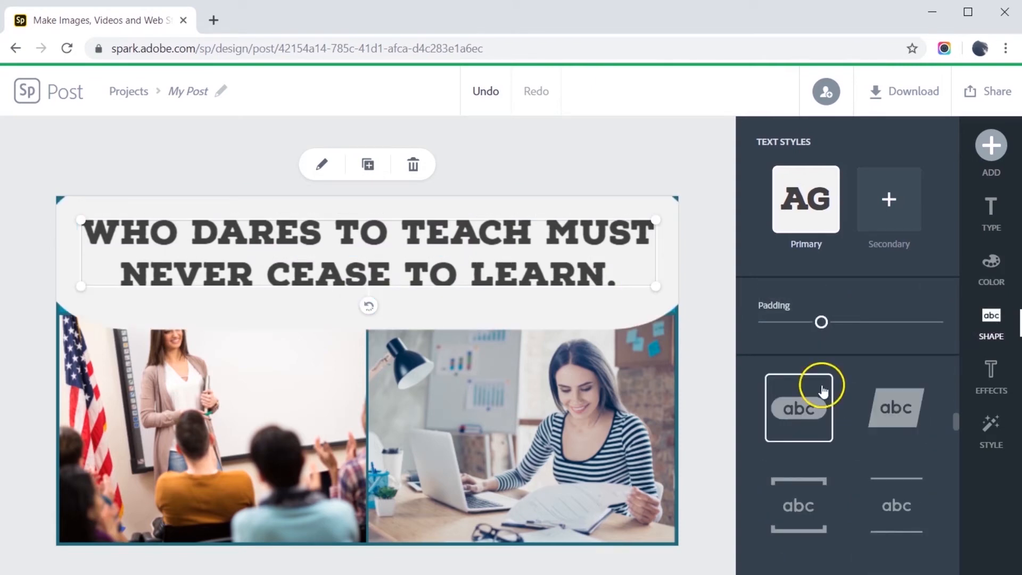
left_click_drag(821, 324, 806, 326)
left_click_drag(798, 324, 764, 322)
scroll(851, 422, "down", 3)
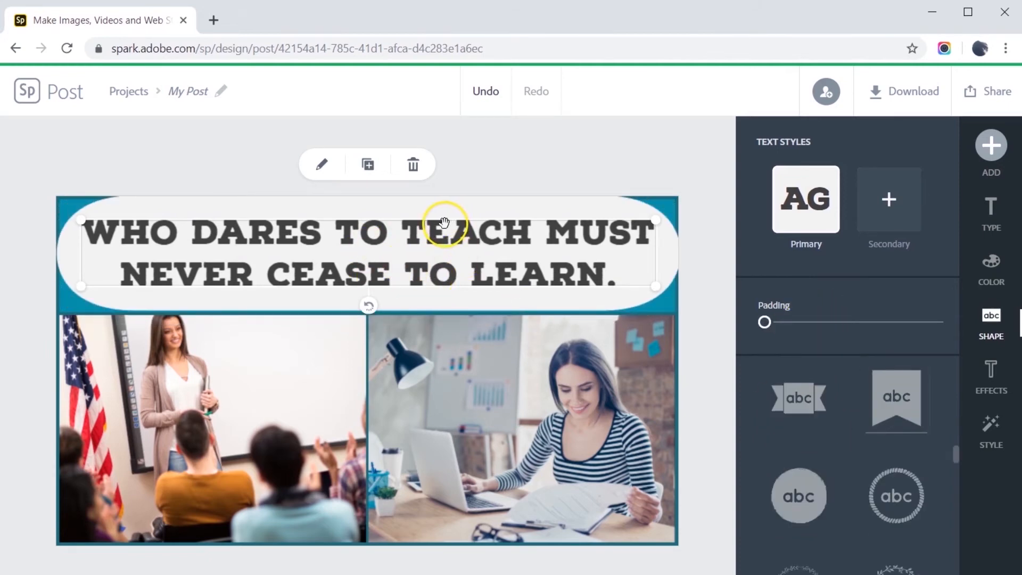
Make the top cell taller by lowering its boundary with the photos, then move the quotation down and slightly reduce its size.
left_click(426, 346)
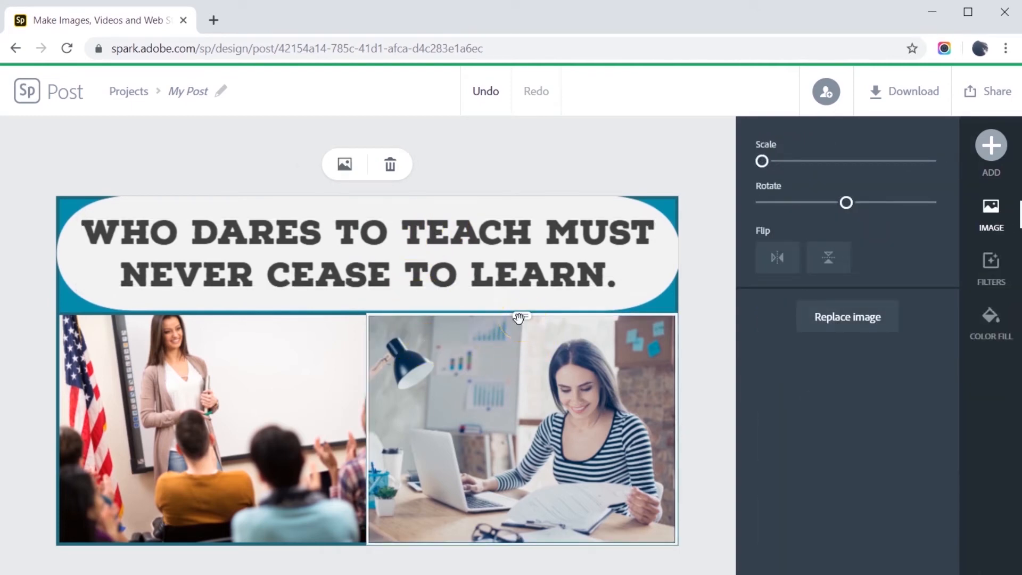
left_click_drag(519, 317, 521, 343)
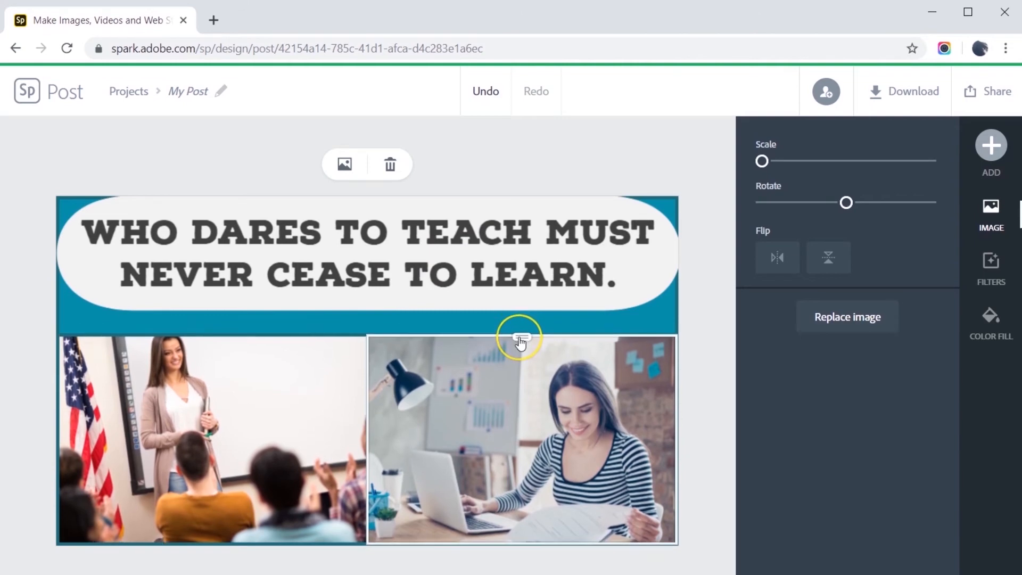
left_click_drag(406, 253, 407, 277)
left_click_drag(777, 436, 774, 437)
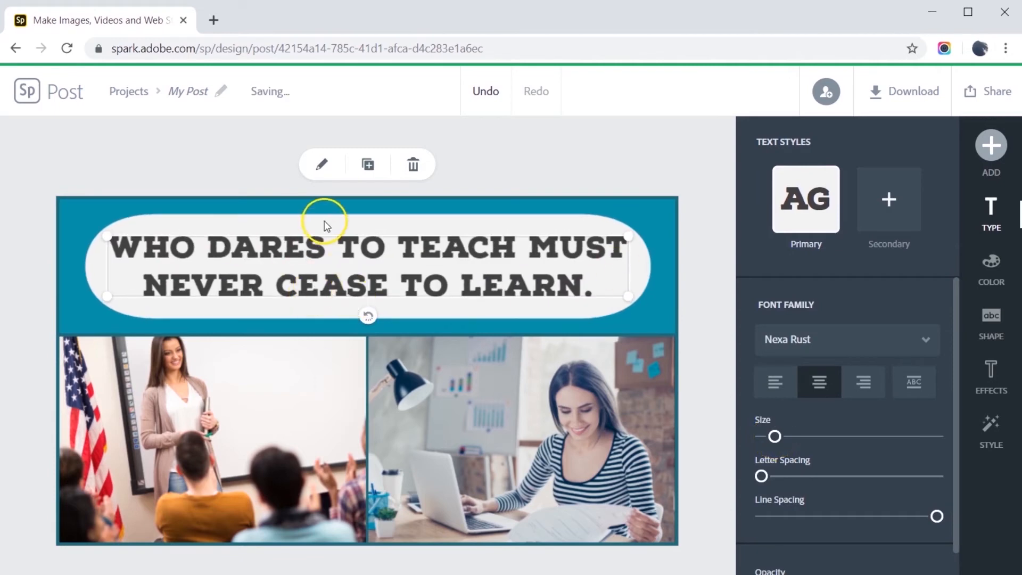
Apply the Cutout & Shadow effect to the quotation, adjust the shadow distance, and recolor its pill shape light yellow.
left_click(988, 372)
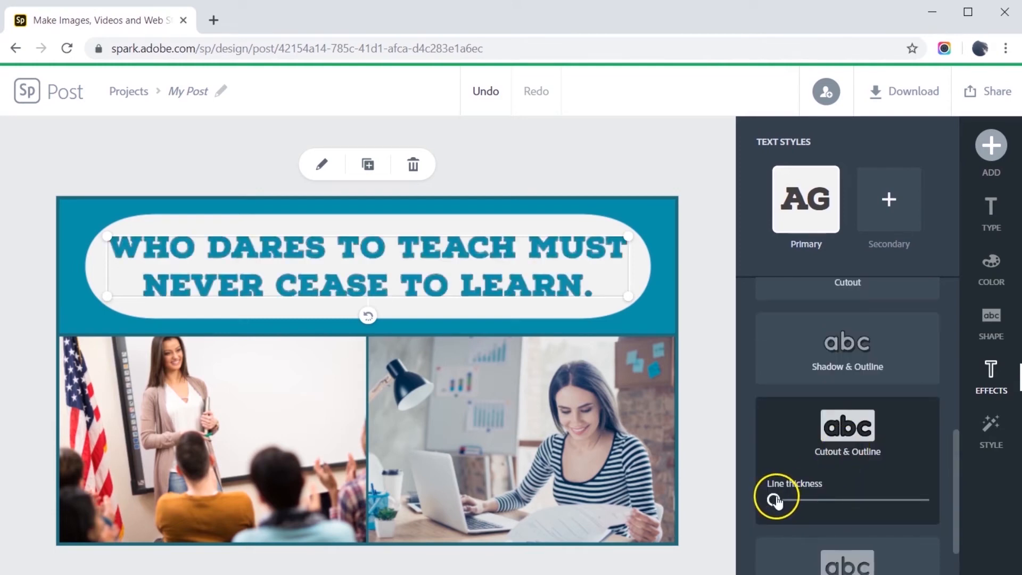
scroll(846, 510, "down", 1)
left_click(862, 497)
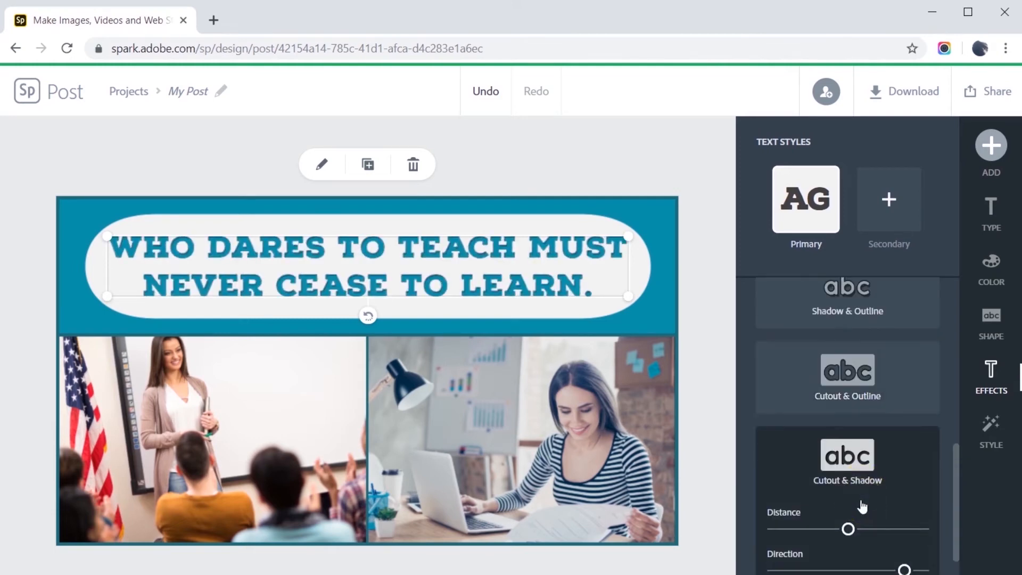
left_click(873, 529)
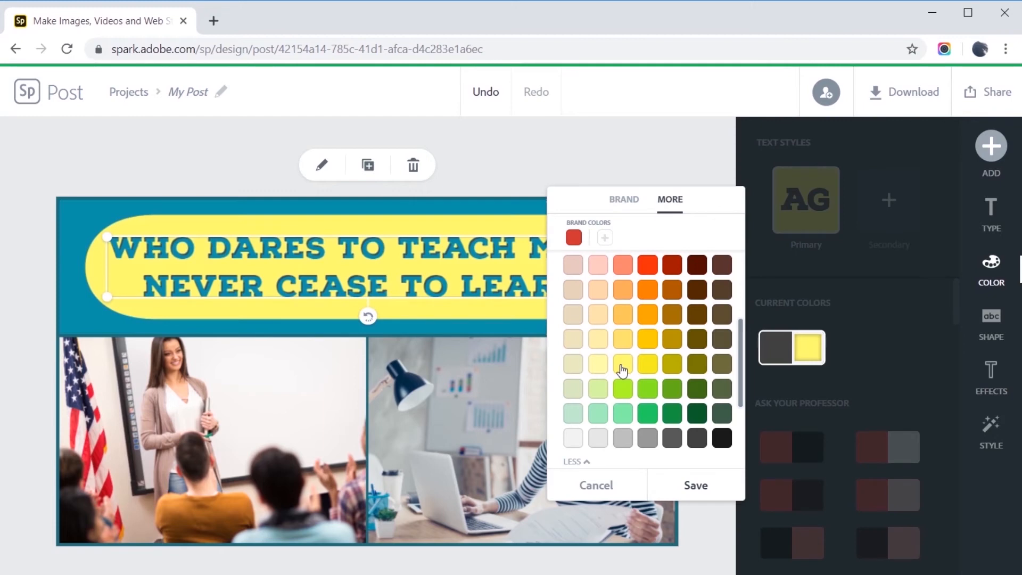
left_click(696, 484)
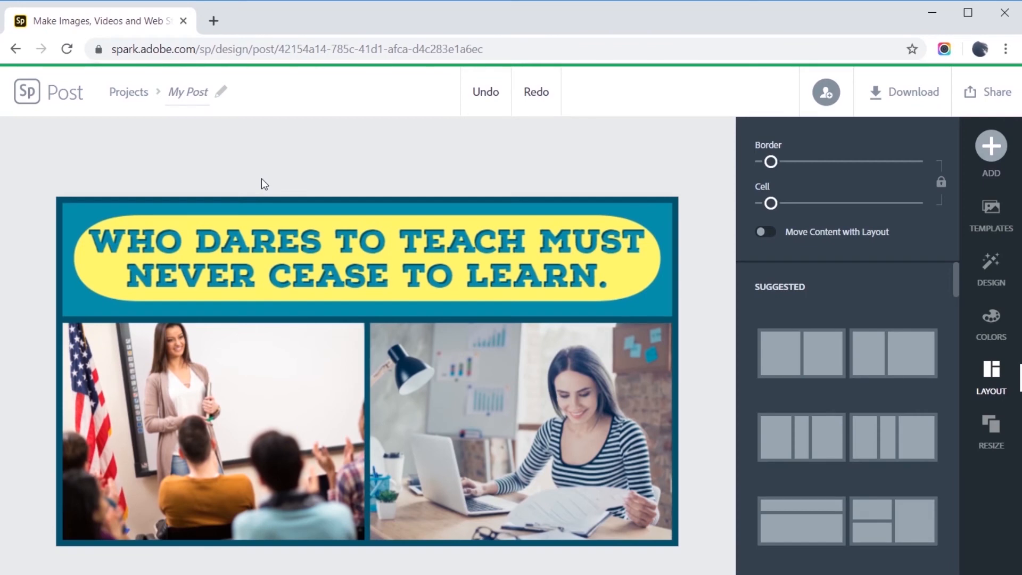
Rename the project as TeachLearn.
left_click(190, 92)
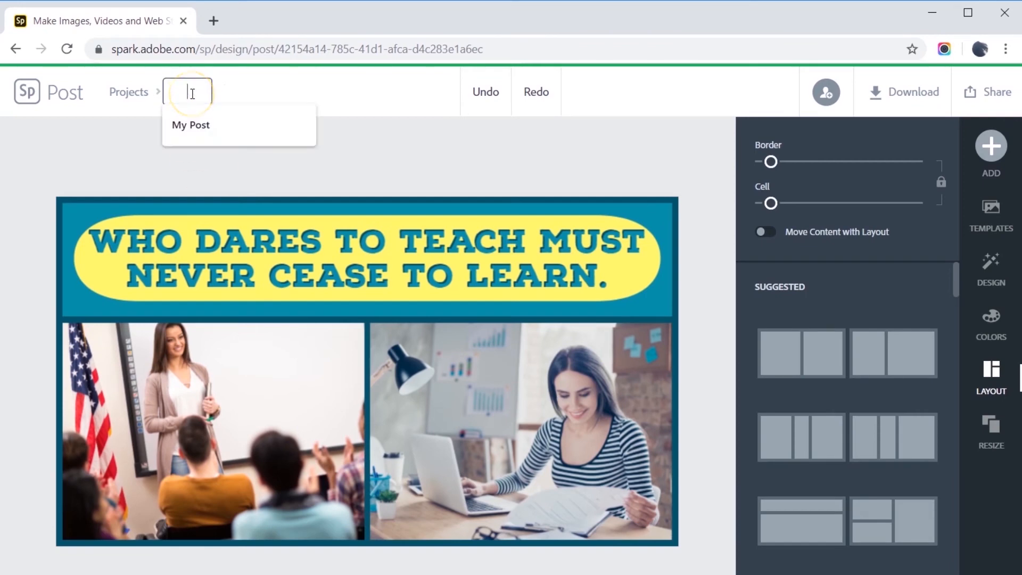
type("TeachLearn")
left_click(265, 150)
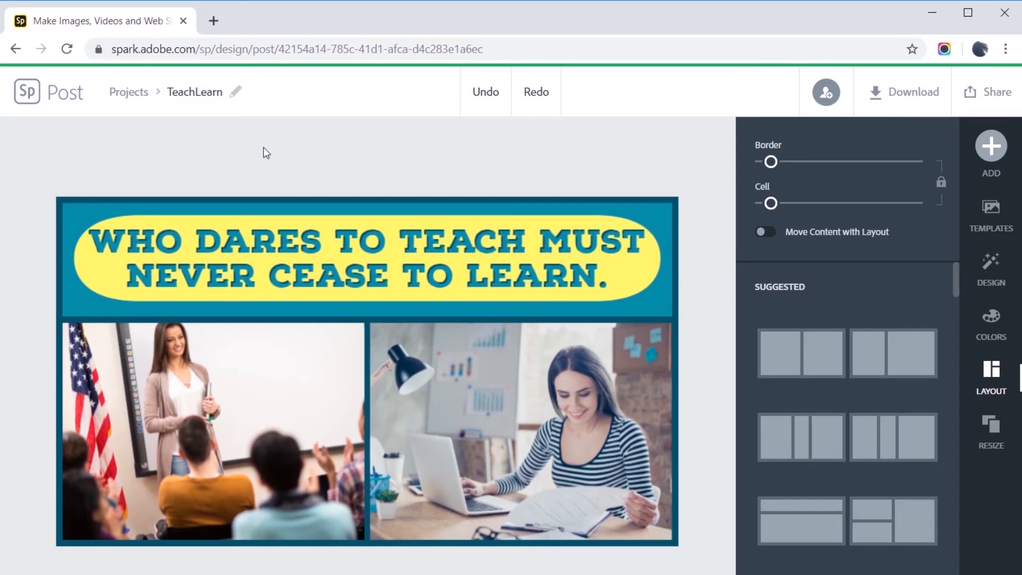
Download the finished quote graphic.
left_click(986, 92)
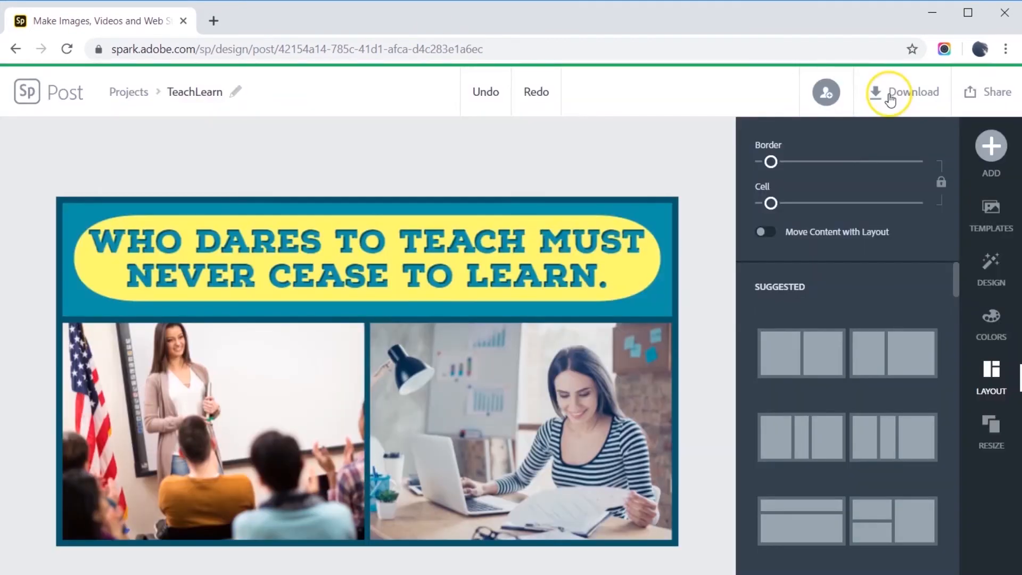
left_click(890, 100)
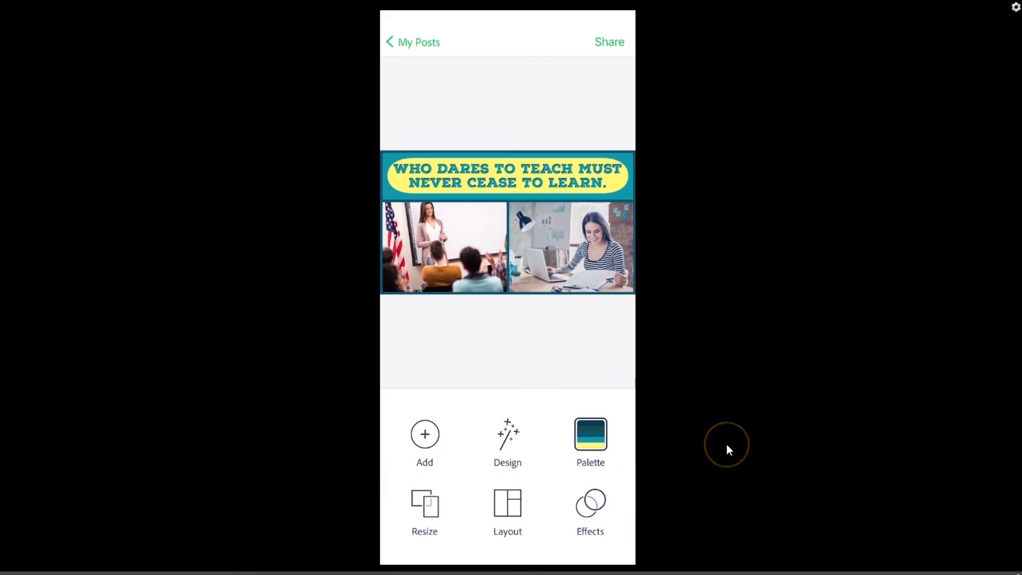
View the post's effects in the mobile app, then switch to Adobe Creative Cloud and open a file from the stored files.
left_click(596, 510)
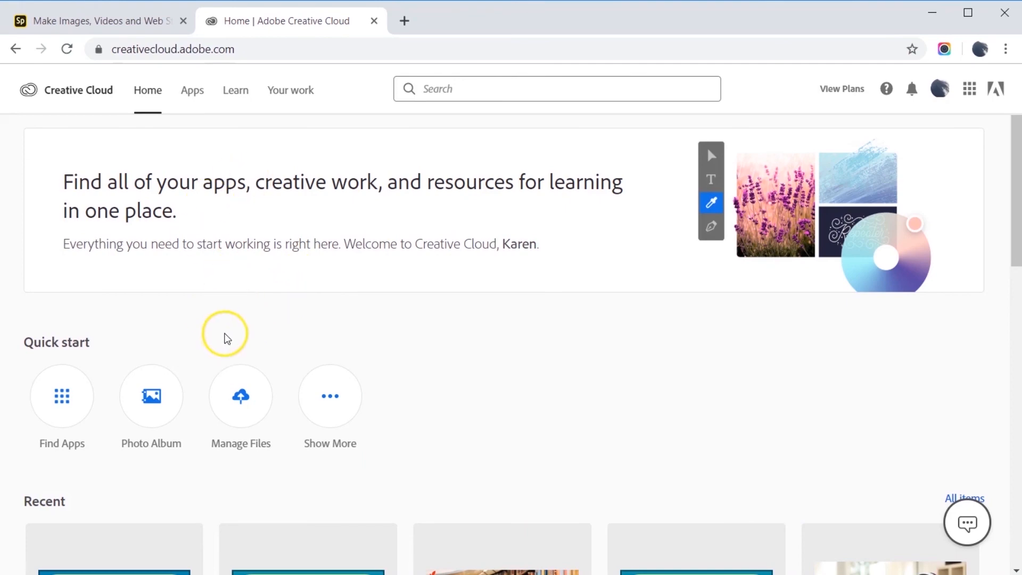
left_click(240, 401)
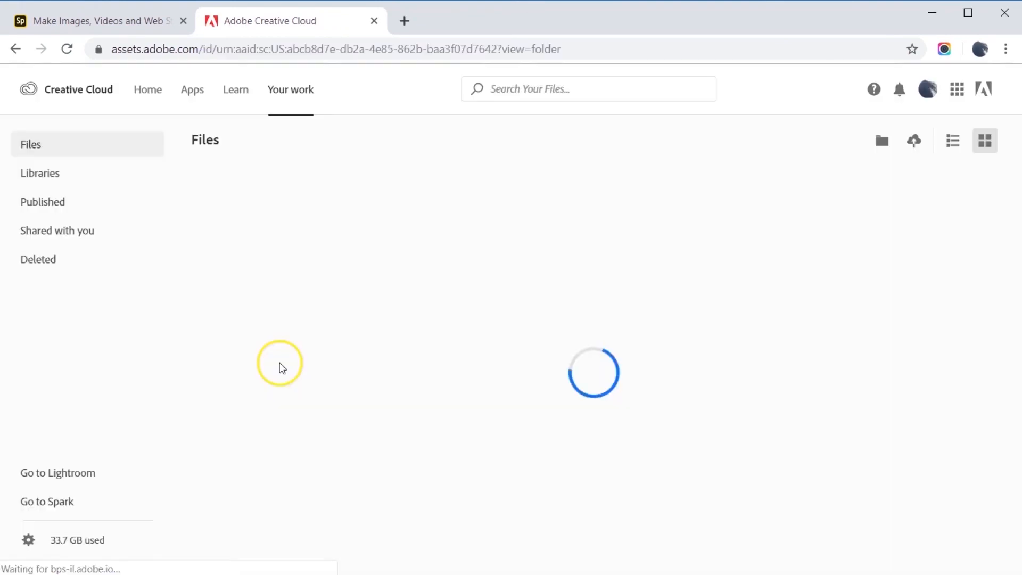
left_click(302, 316)
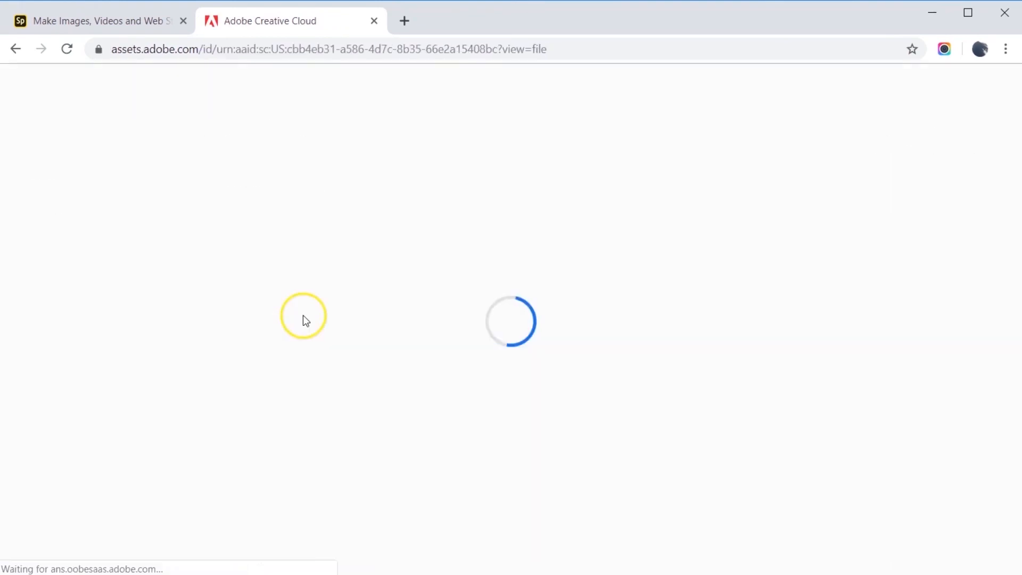